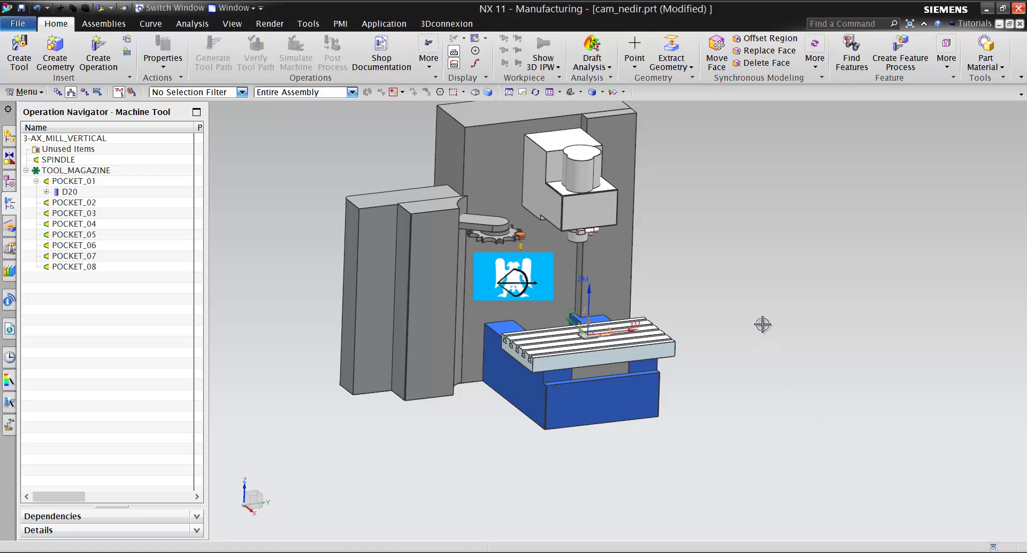
pyautogui.scroll(-3, 758, 291)
pyautogui.scroll(3, 759, 291)
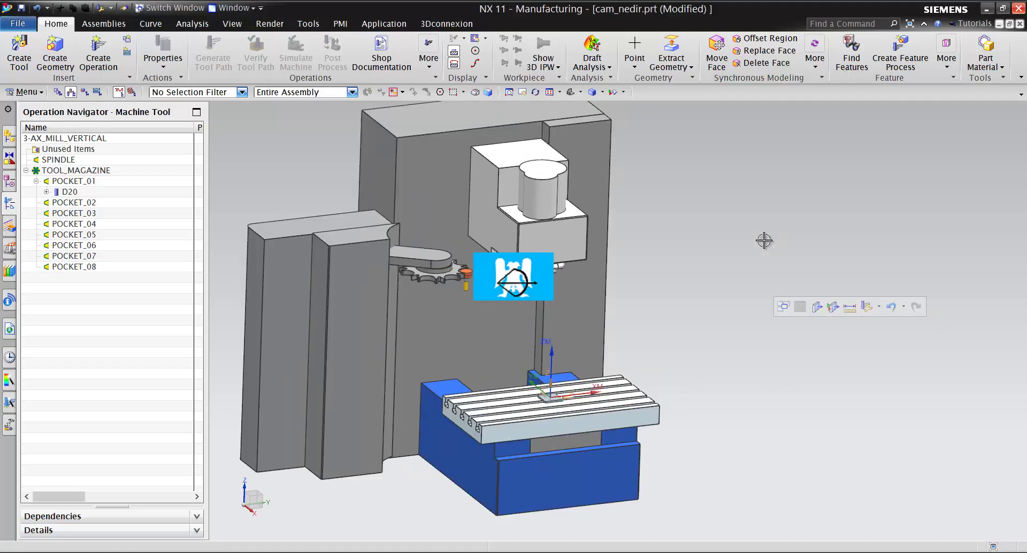
pyautogui.scroll(-2, 698, 267)
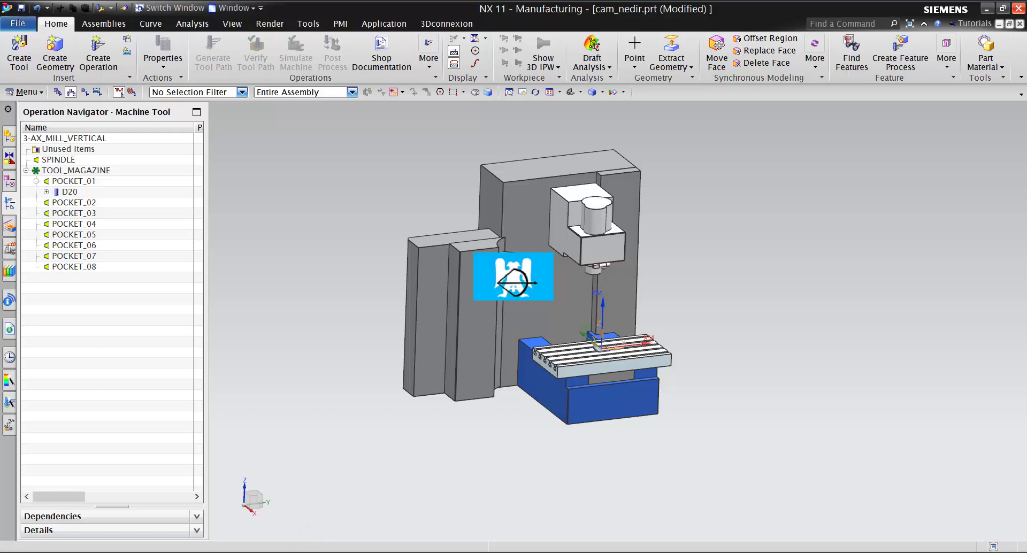
# Step: Switch to the browser and look through the image results for fanuc control panel, cnc servo, ball screw cnc and cnc tablası
pyautogui.click(292, 484)
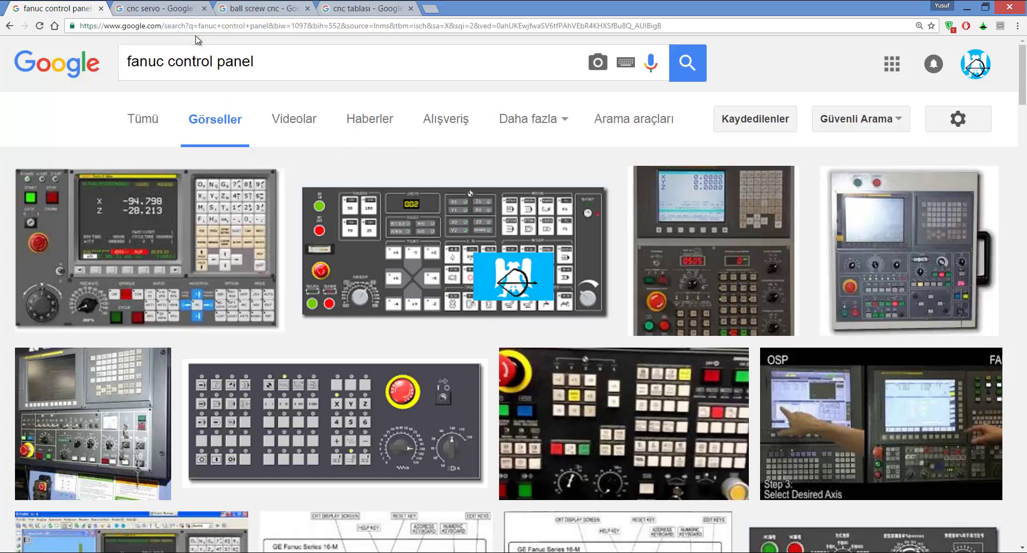
pyautogui.click(182, 8)
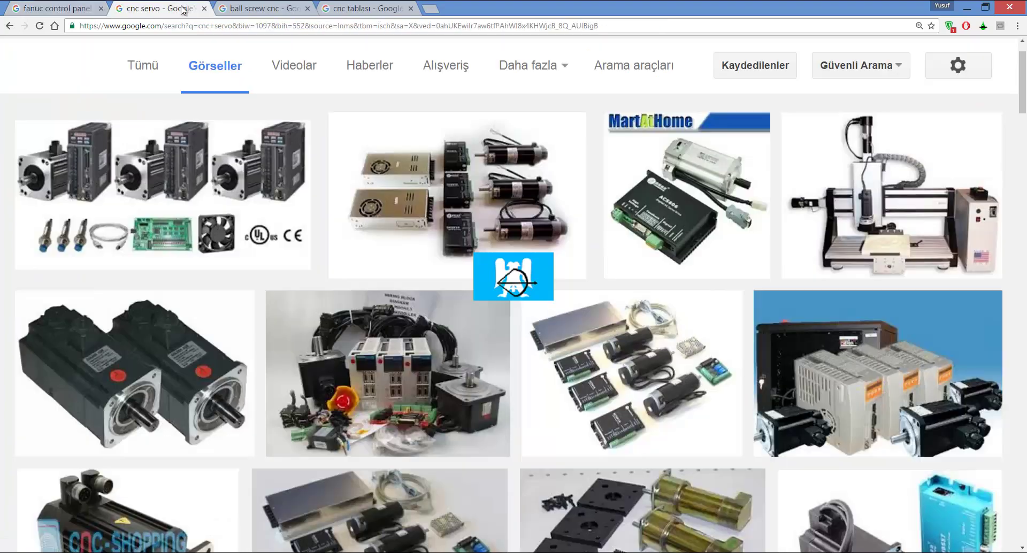
pyautogui.click(263, 9)
pyautogui.click(351, 9)
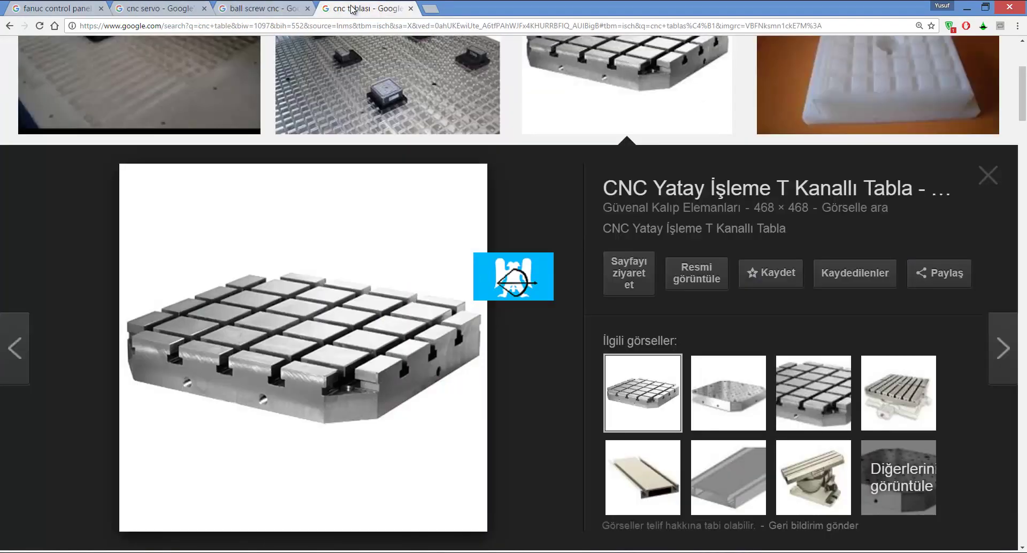
pyautogui.click(75, 7)
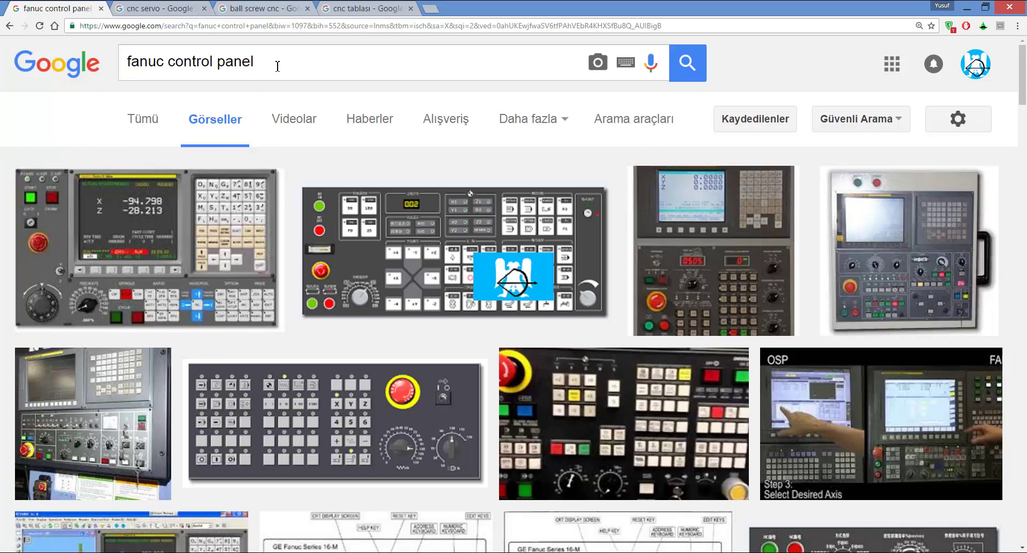
# Step: Highlight the search term "fanuc control panel" above the image results
pyautogui.moveTo(277, 66); pyautogui.dragTo(139, 62)
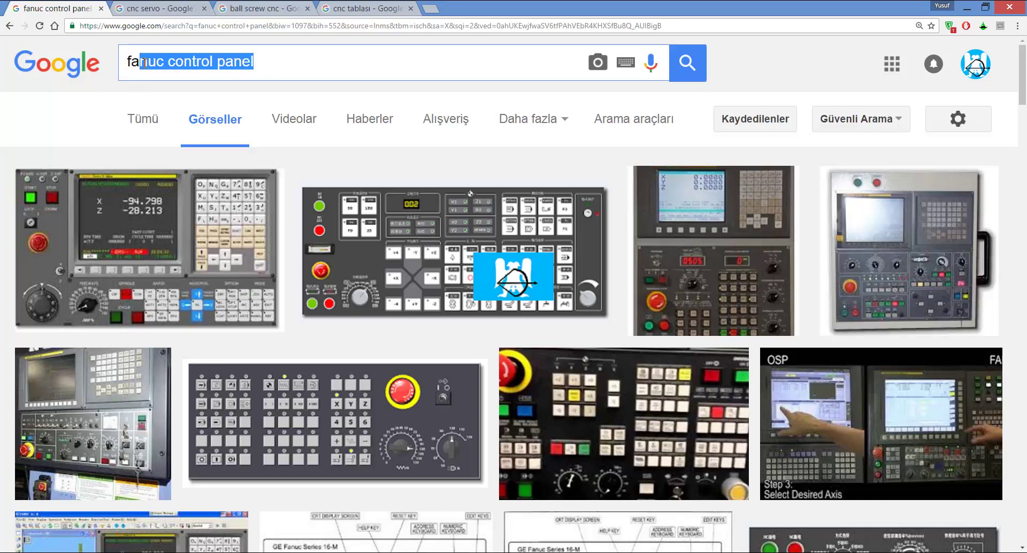
pyautogui.click(257, 67)
pyautogui.moveTo(262, 67); pyautogui.dragTo(128, 63)
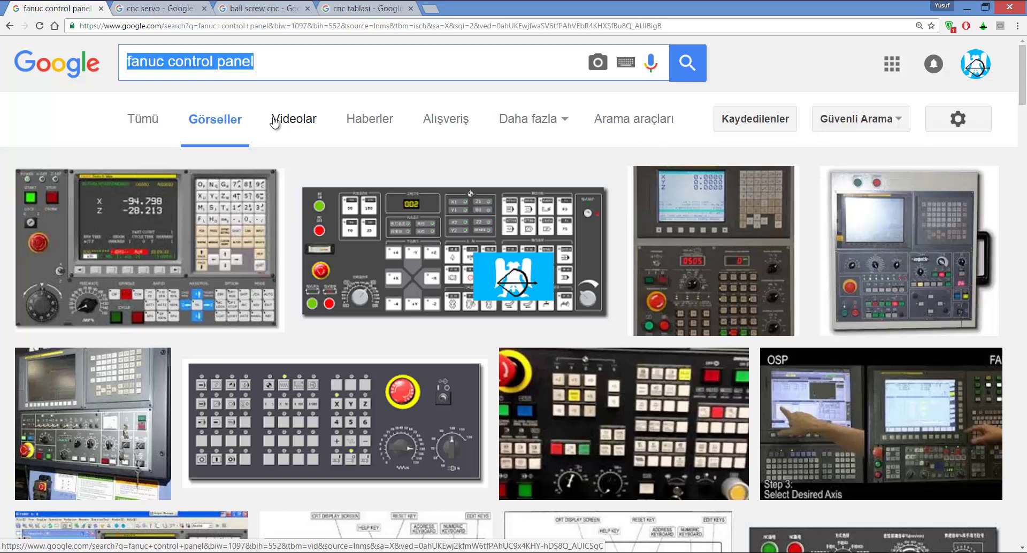
pyautogui.click(260, 66)
pyautogui.moveTo(262, 64); pyautogui.dragTo(122, 63)
pyautogui.click(333, 53)
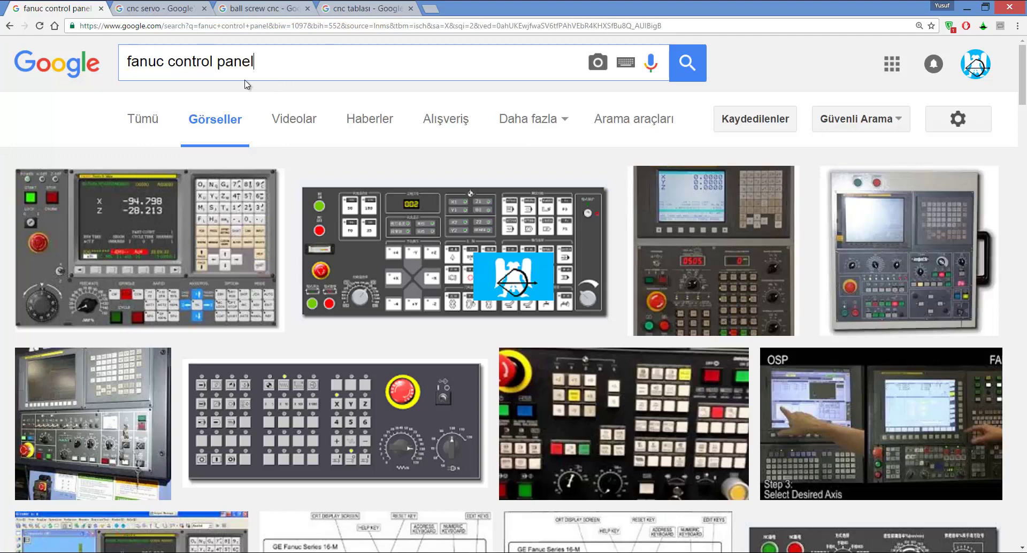
# Step: Examine the cnc servo image results, looking at the servo motors and their drives
pyautogui.click(160, 8)
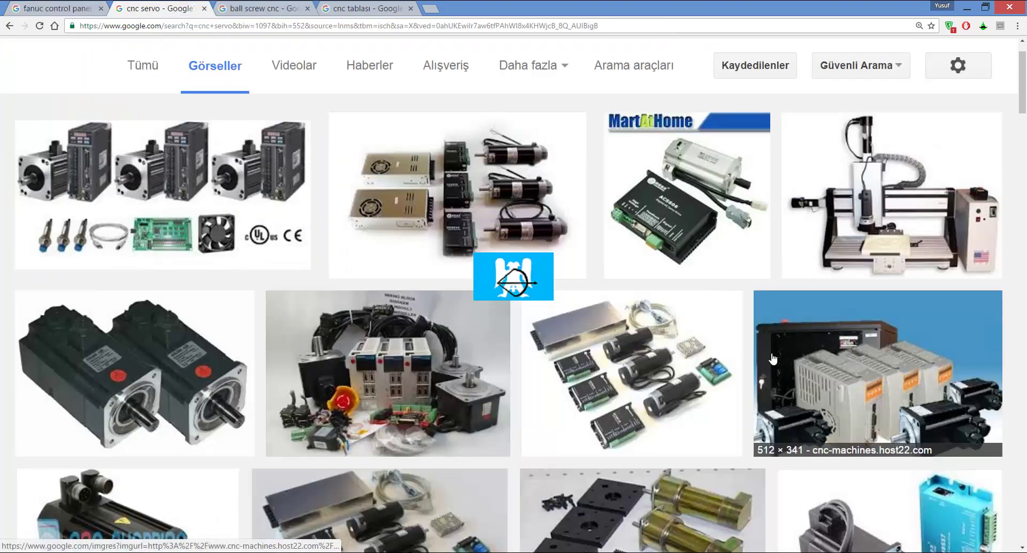
pyautogui.scroll(-2, 733, 374)
pyautogui.scroll(2, 353, 282)
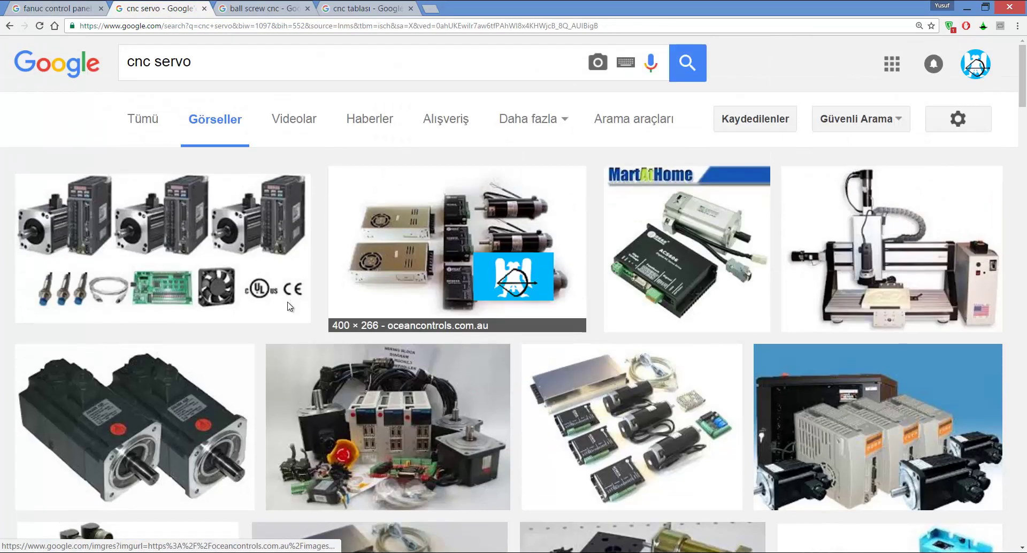
pyautogui.scroll(-1, 229, 371)
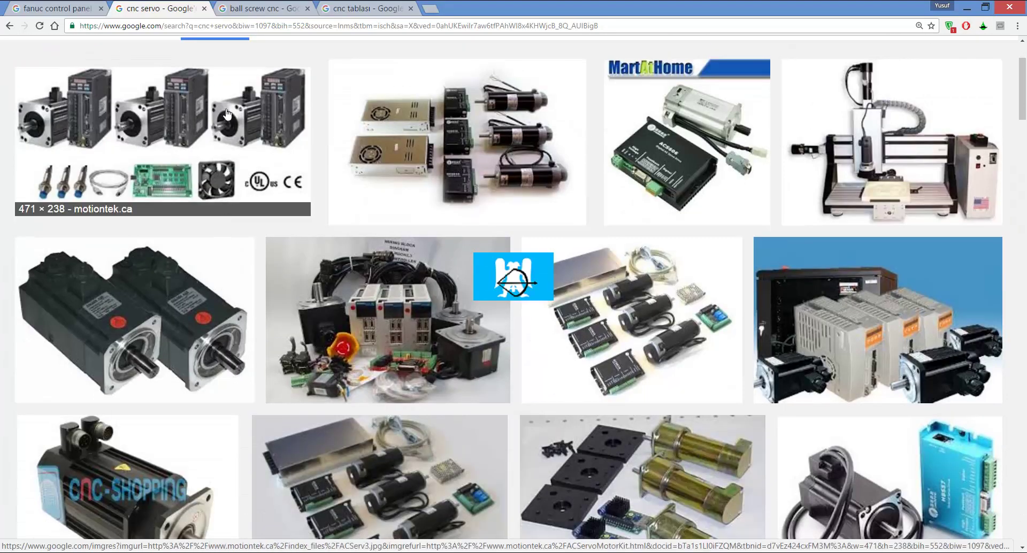
# Step: Review the ball screw and CNC table images, returning through the servo motors to the fanuc control panel results
pyautogui.click(223, 11)
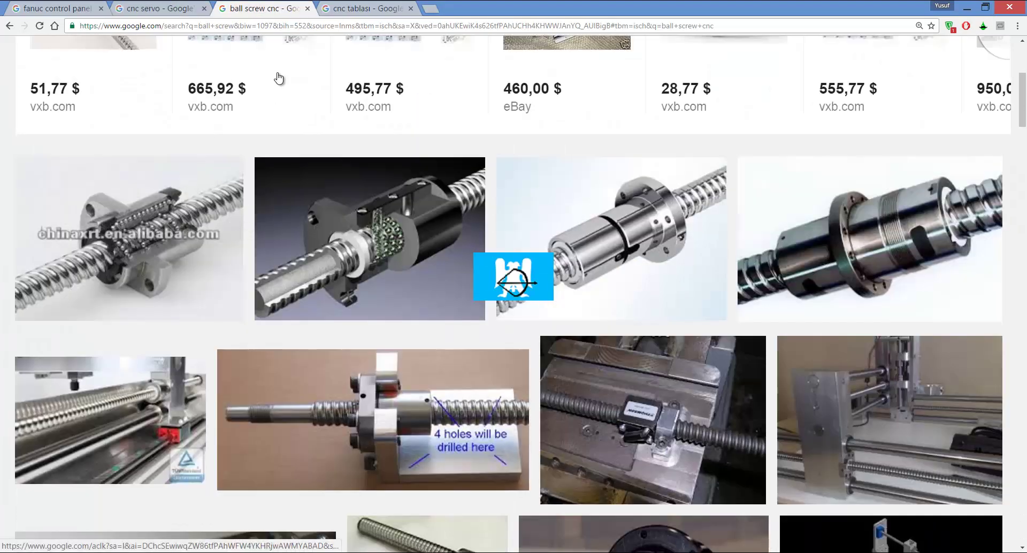
pyautogui.click(350, 8)
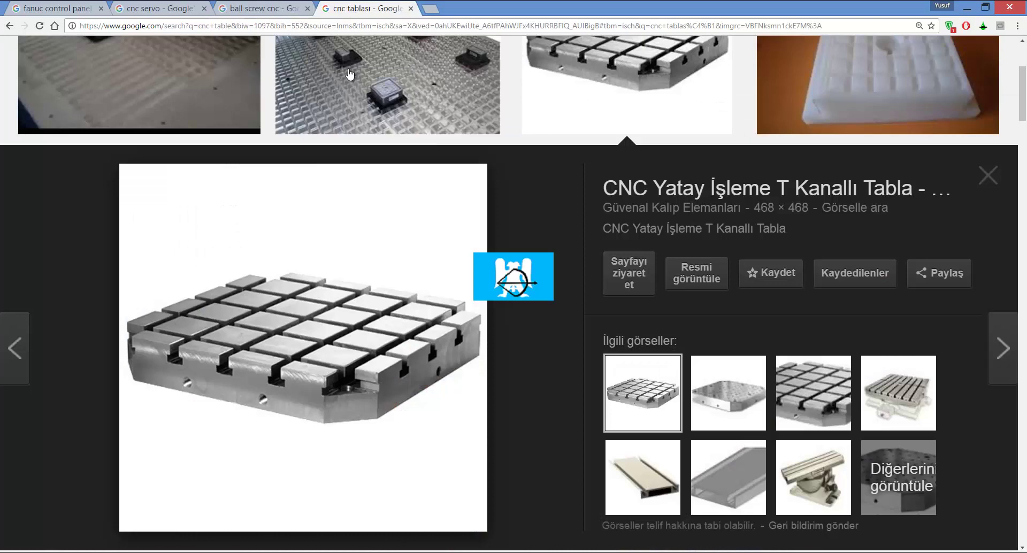
pyautogui.click(166, 7)
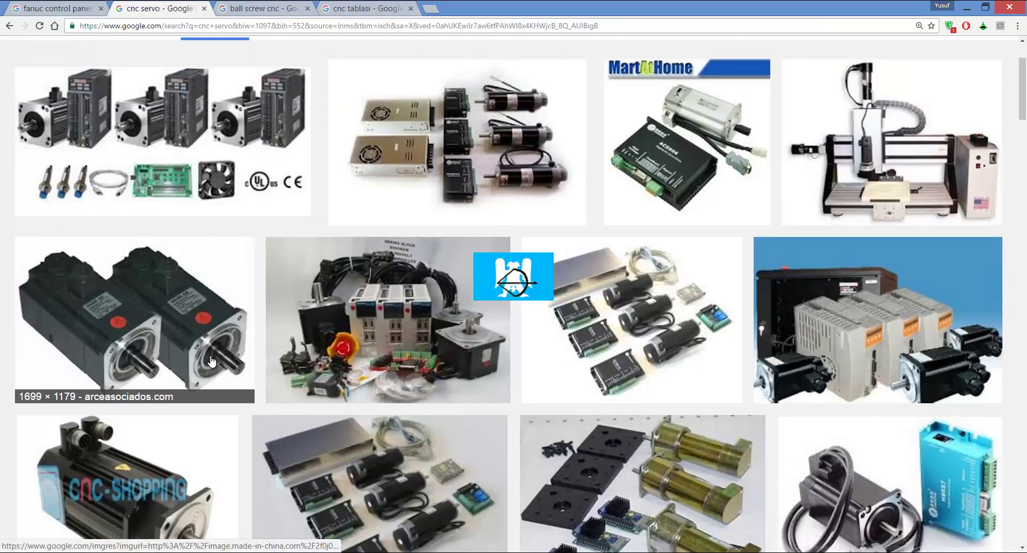
pyautogui.click(80, 9)
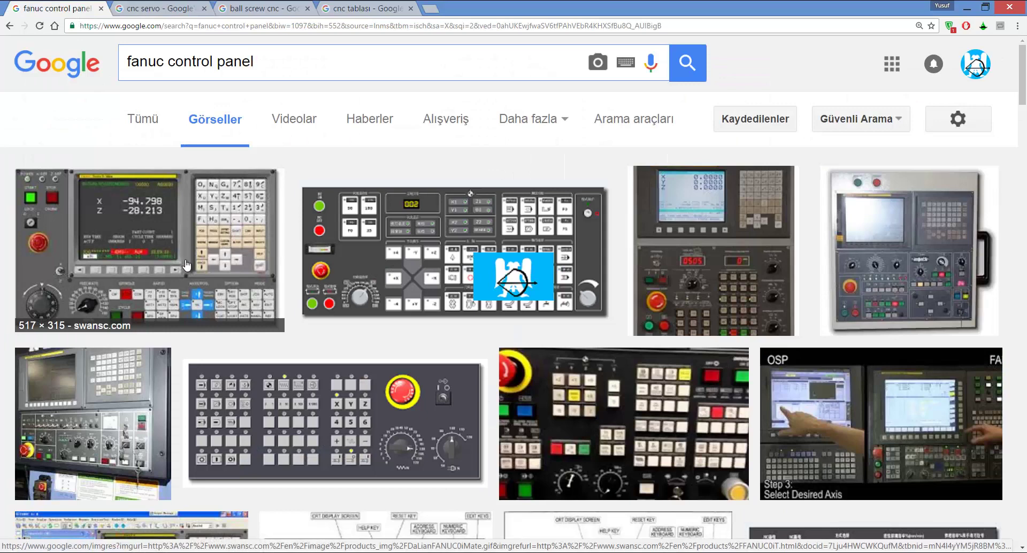
# Step: Trace the components back from the T-slot table images through the ball screws and servos to the control panels
pyautogui.click(348, 8)
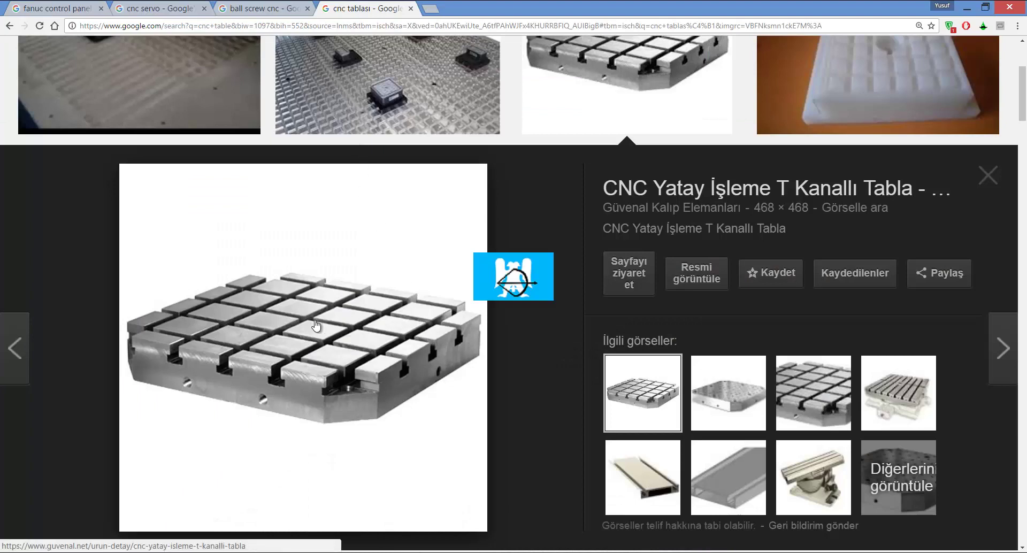
pyautogui.scroll(3, 331, 300)
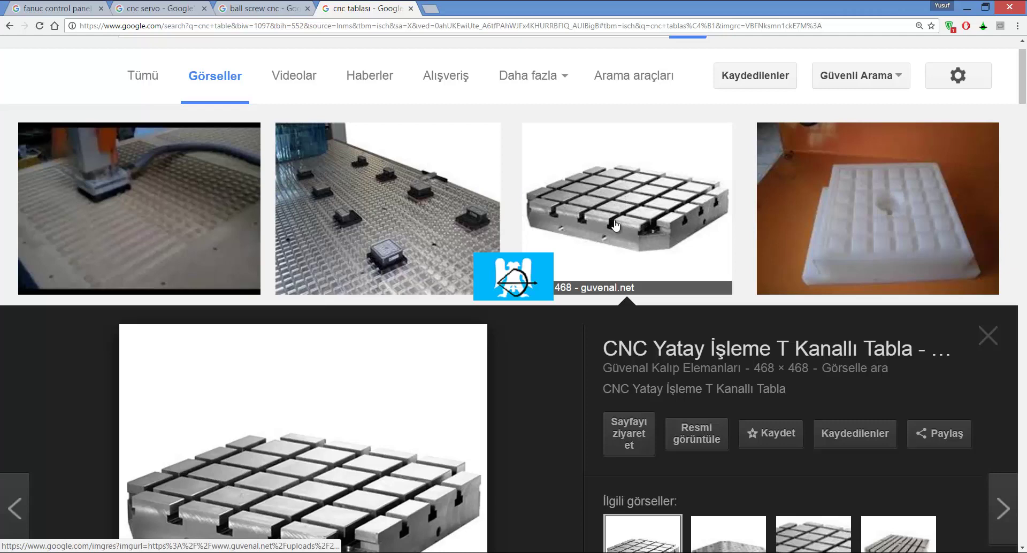
pyautogui.click(257, 9)
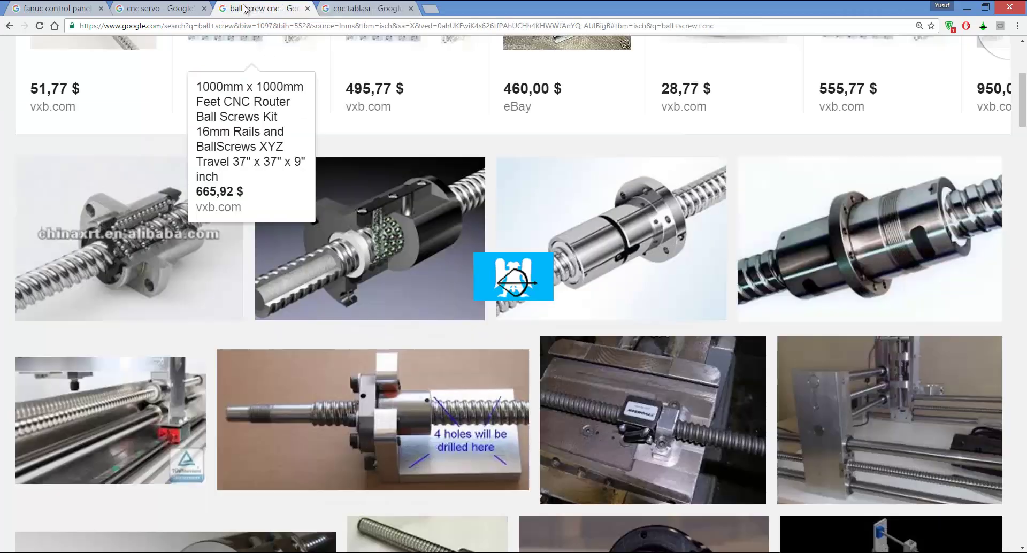
pyautogui.click(171, 11)
pyautogui.click(74, 9)
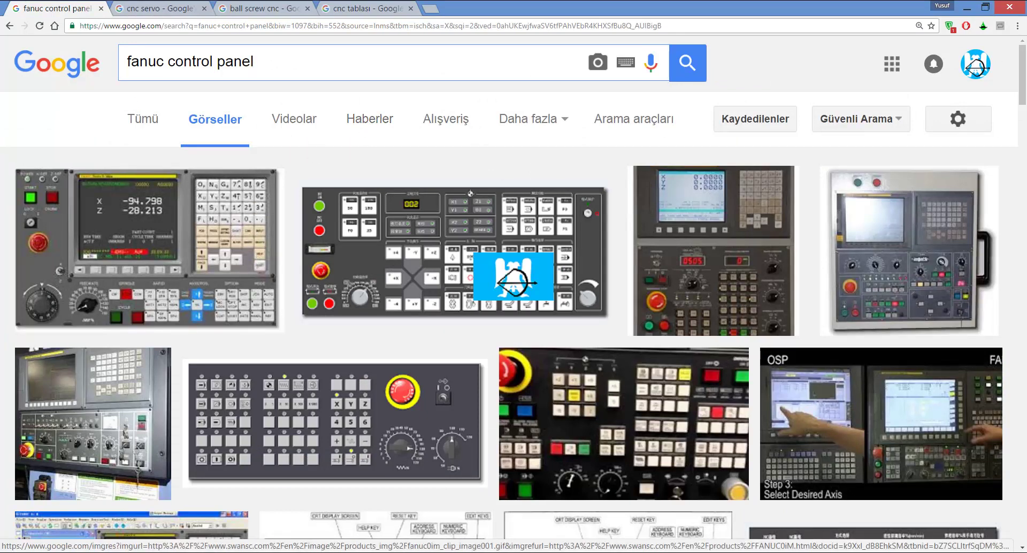
# Step: Switch to NX, start Preview Motion for the SIM01_3AX_MILL machine and show its machine axis positions
pyautogui.hotkey('alt', 'Tab')
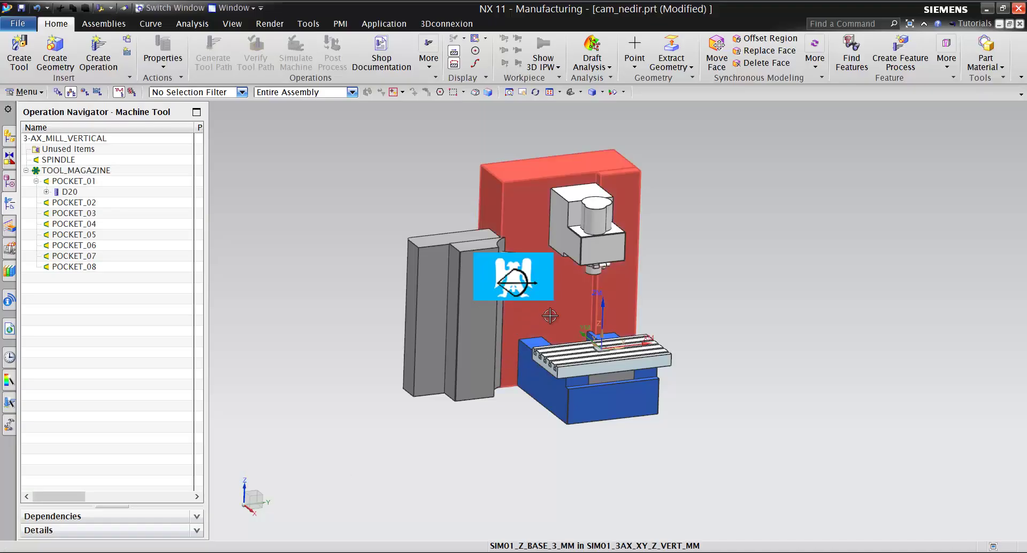
pyautogui.scroll(3, 550, 316)
pyautogui.scroll(-3, 740, 281)
pyautogui.scroll(3, 601, 234)
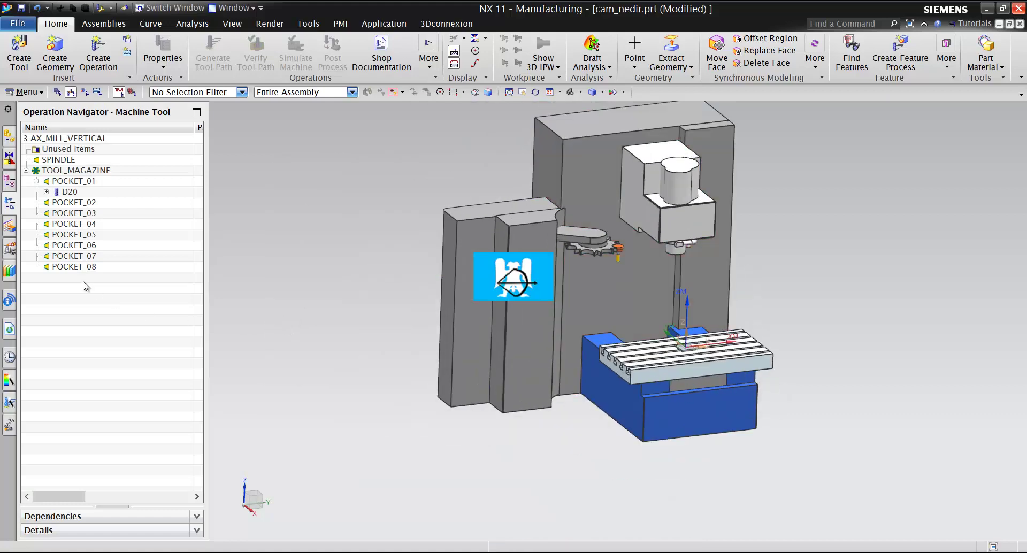
pyautogui.rightClick(71, 324)
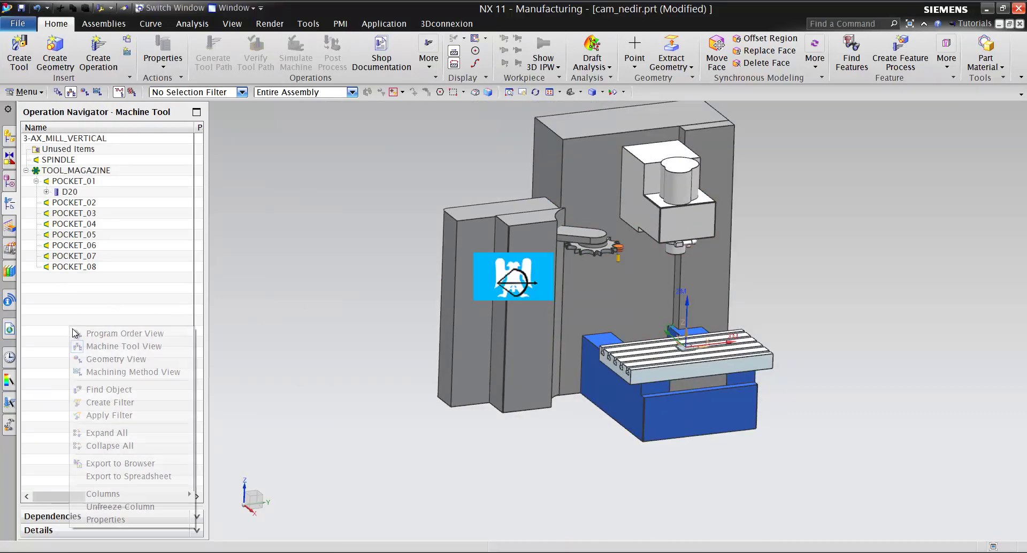
pyautogui.click(10, 249)
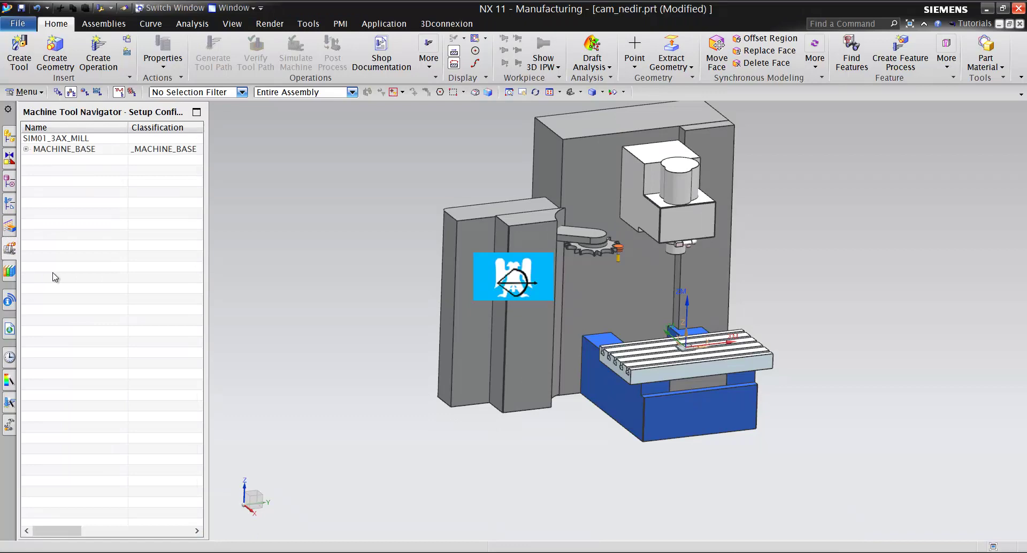
pyautogui.rightClick(62, 216)
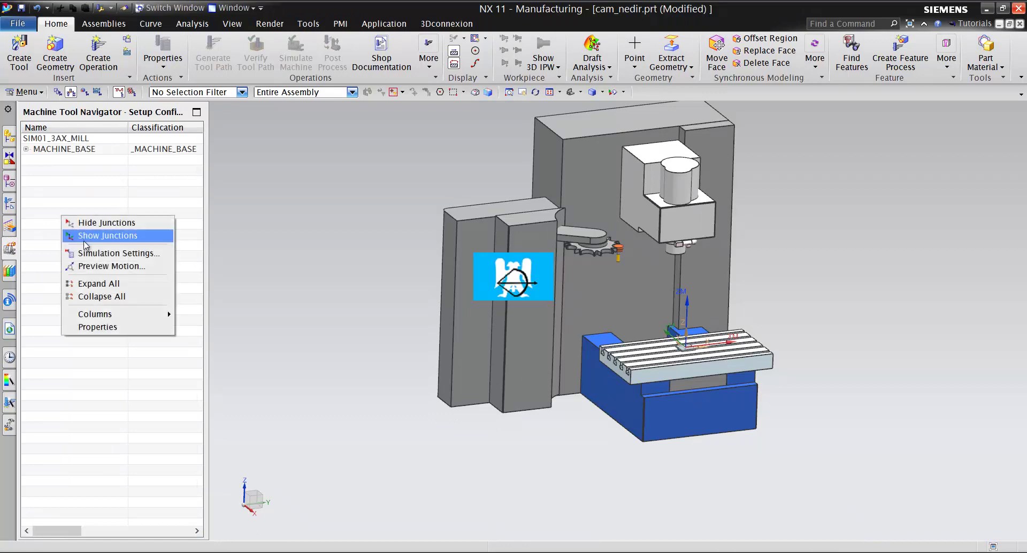
pyautogui.click(125, 267)
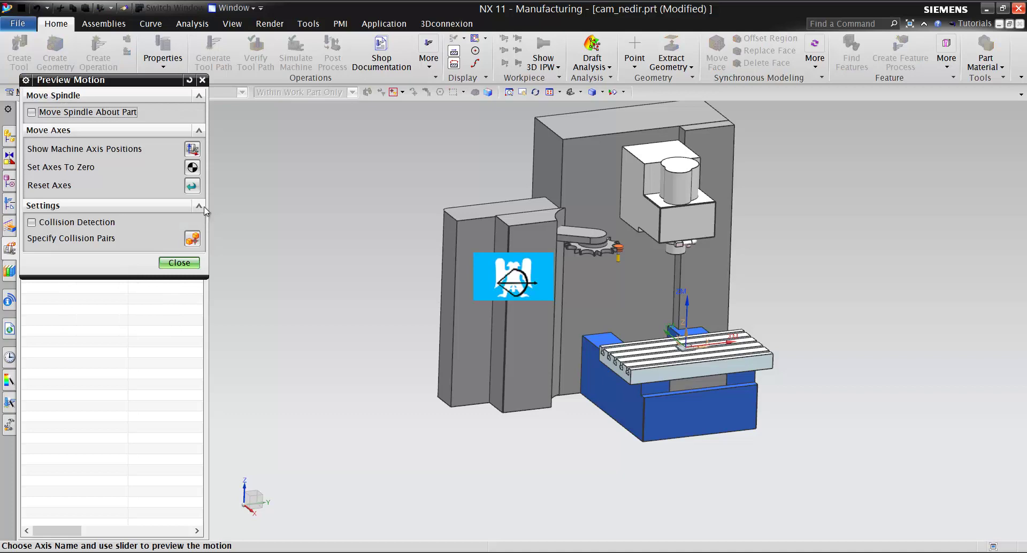
pyautogui.click(191, 150)
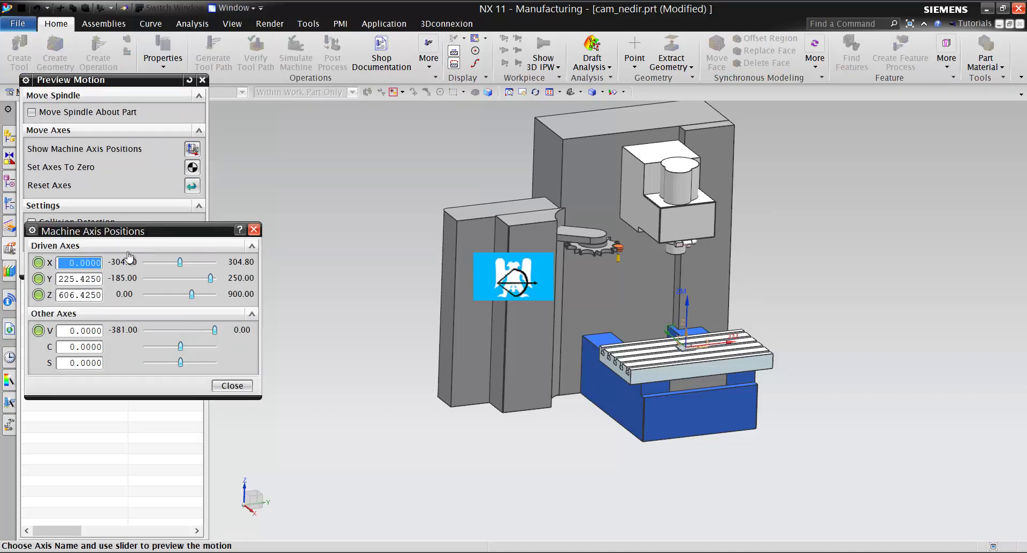
# Step: Jog the machine to about X -295.35, Y 202.79 and Z 732.56, and inspect the workpiece on the table
pyautogui.moveTo(172, 235); pyautogui.dragTo(302, 299)
pyautogui.moveTo(366, 299)
pyautogui.mouseDown()
pyautogui.moveTo(318, 308)
pyautogui.moveTo(357, 310)
pyautogui.moveTo(299, 316)
pyautogui.moveTo(356, 315)
pyautogui.mouseUp()
pyautogui.scroll(-2, 917, 271)
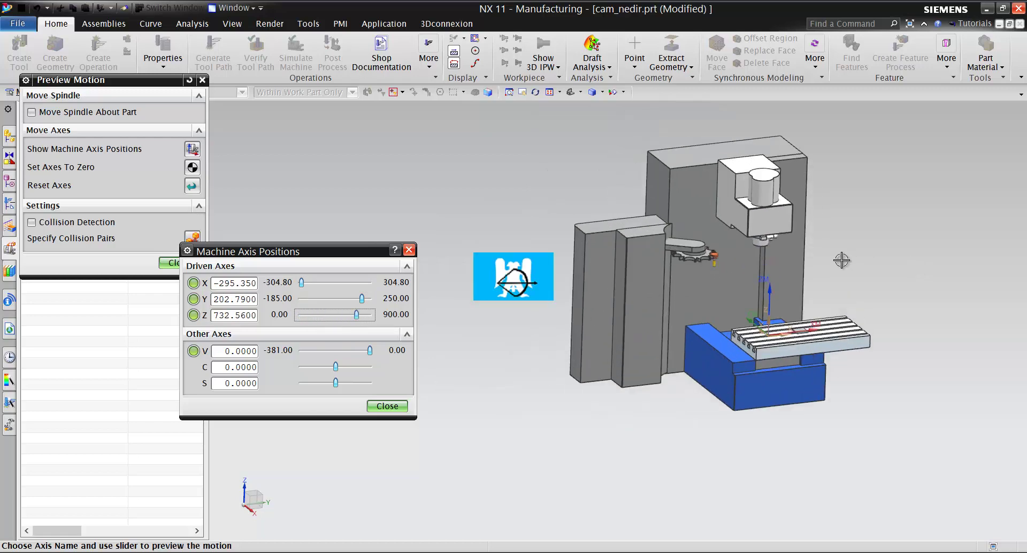
pyautogui.scroll(3, 841, 261)
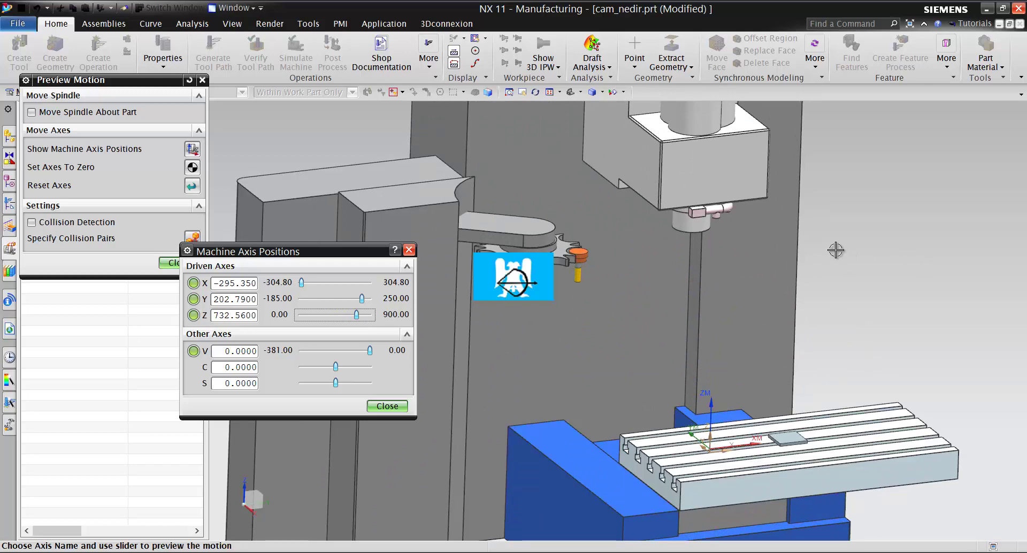
pyautogui.scroll(5, 791, 481)
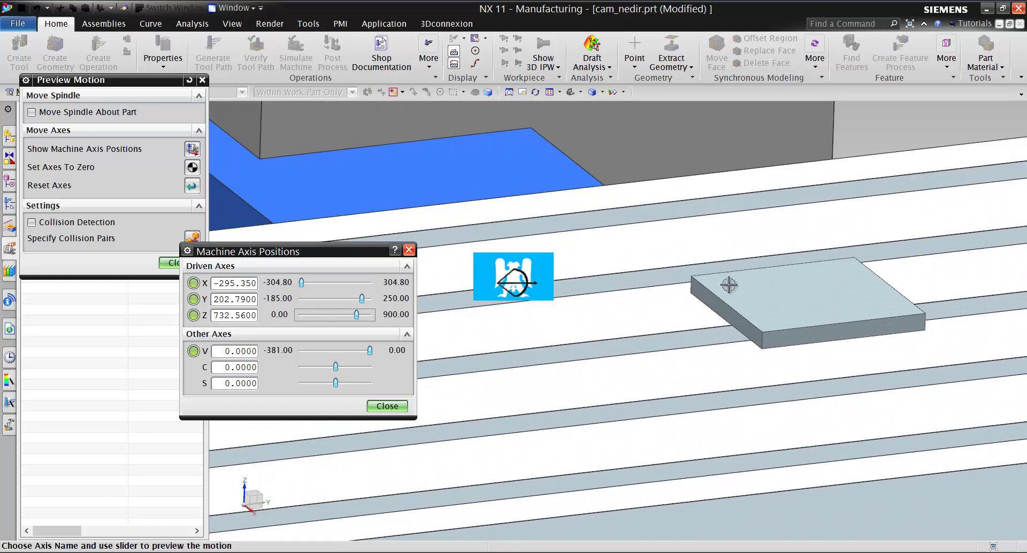
pyautogui.scroll(-2, 667, 304)
pyautogui.scroll(-6, 668, 303)
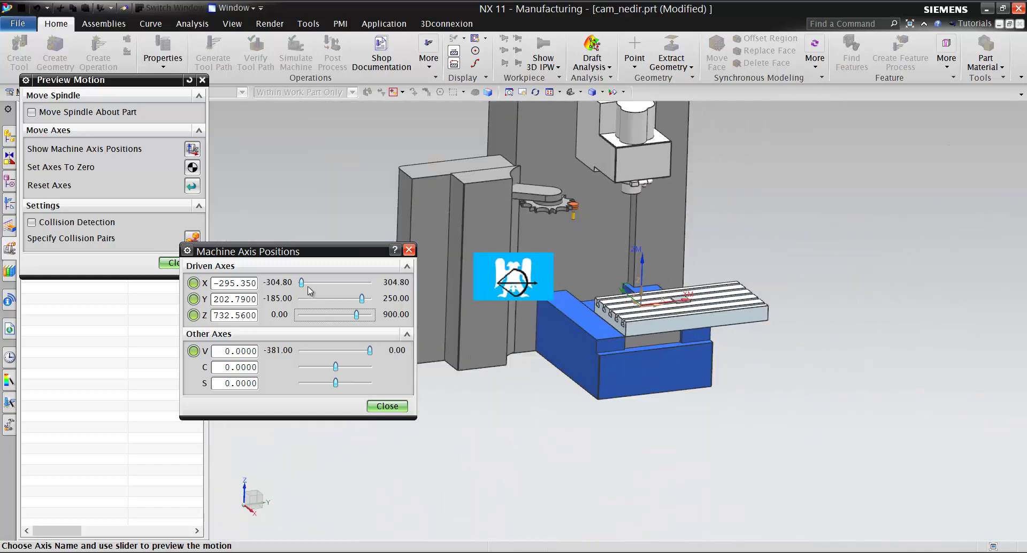
# Step: Lower the spindle to about Z 97.67 and move the table to about X 120.5, Y -23.14
pyautogui.moveTo(302, 283); pyautogui.dragTo(319, 325)
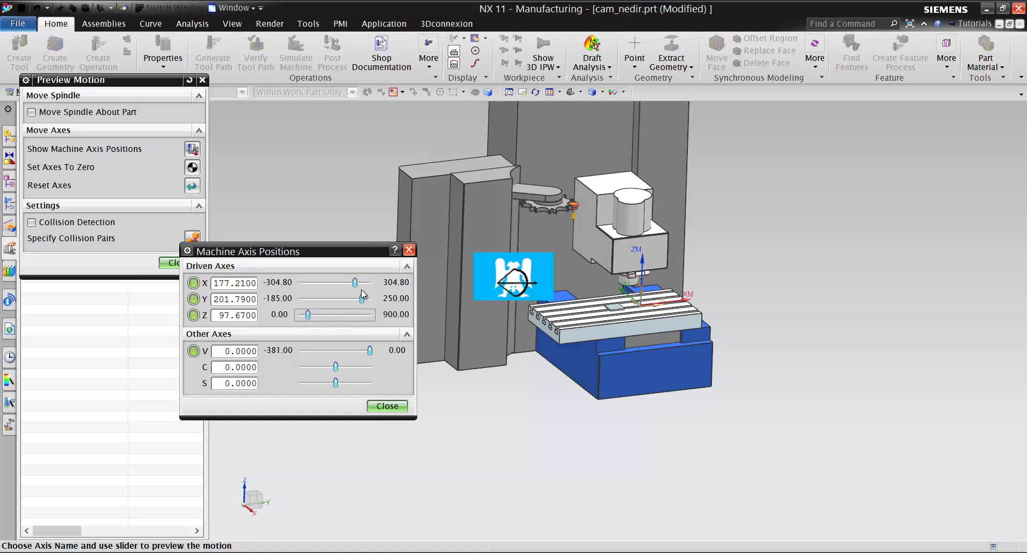
pyautogui.moveTo(355, 283); pyautogui.dragTo(326, 302)
pyautogui.scroll(-5, 526, 302)
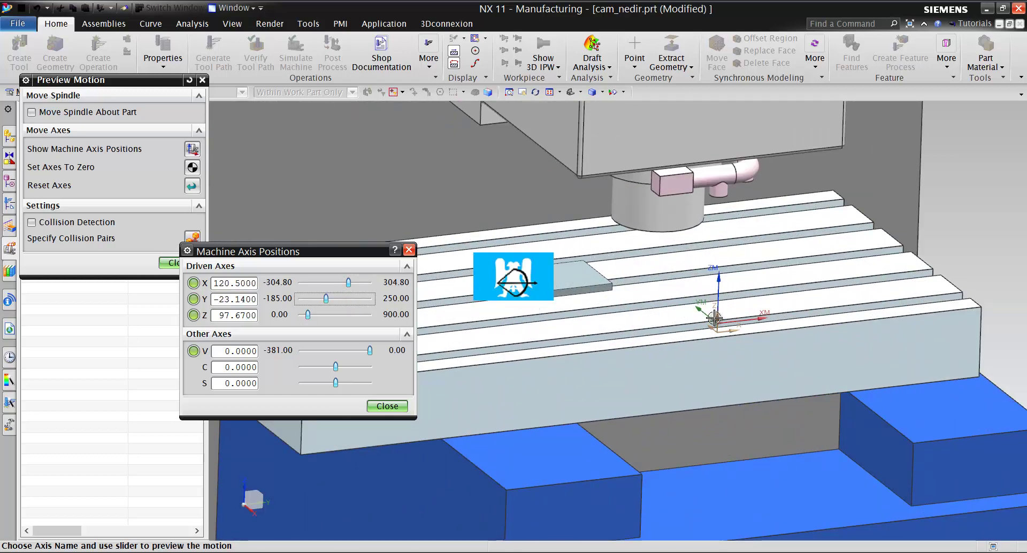
pyautogui.scroll(5, 679, 287)
pyautogui.scroll(-2, 679, 287)
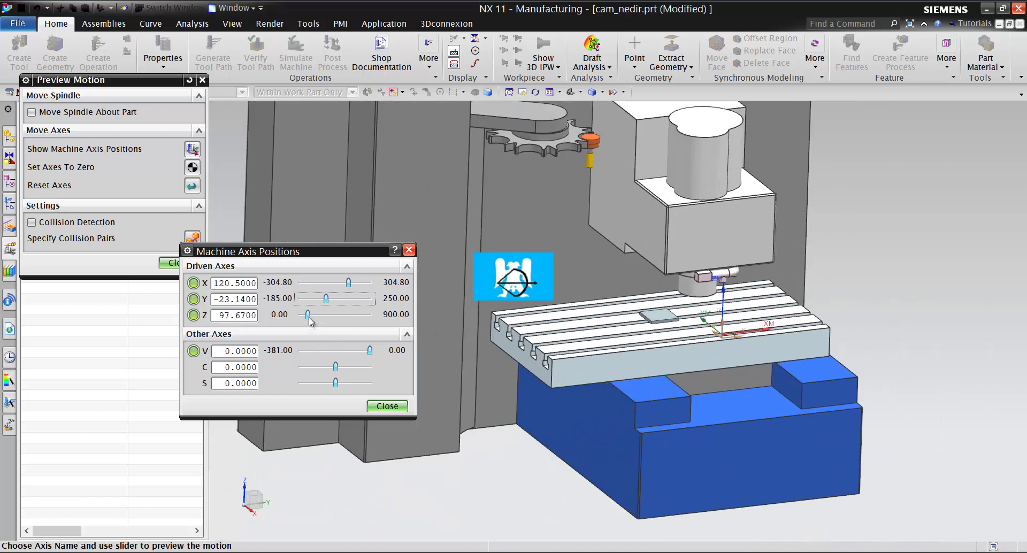
# Step: Raise the spindle to about Z 439.53 and reposition the table at about X -16.54, Y 115.12
pyautogui.moveTo(309, 318); pyautogui.dragTo(351, 302)
pyautogui.click(339, 283)
pyautogui.moveTo(842, 304); pyautogui.dragTo(786, 267, button='middle')
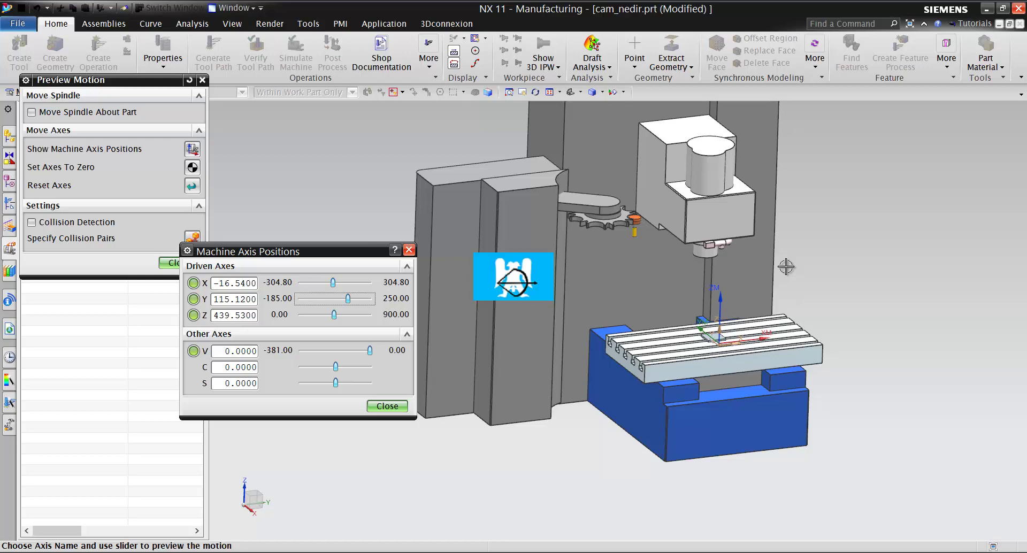
# Step: Close the machine axis positions and end the motion preview of the 3-axis mill
pyautogui.scroll(-1, 786, 266)
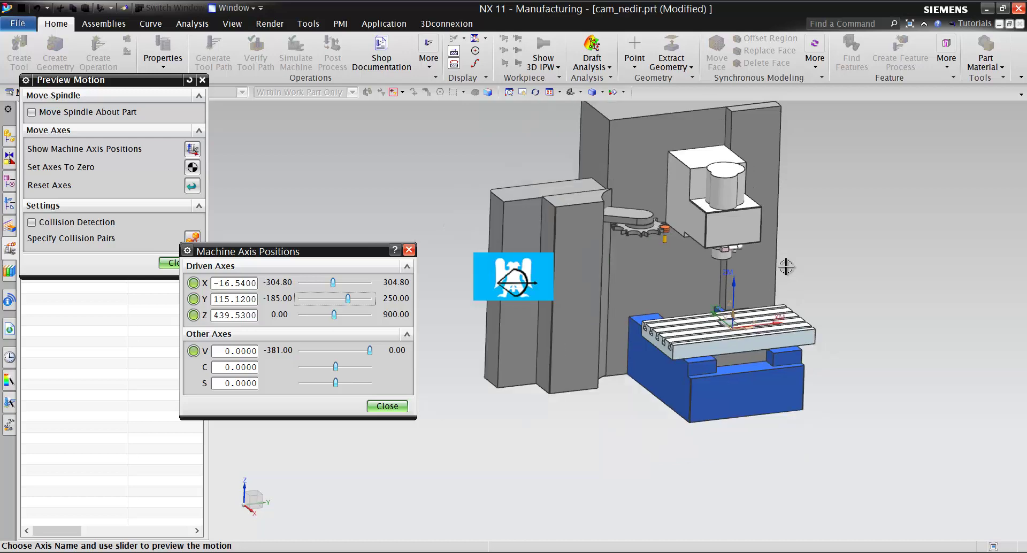
pyautogui.click(409, 250)
pyautogui.click(182, 262)
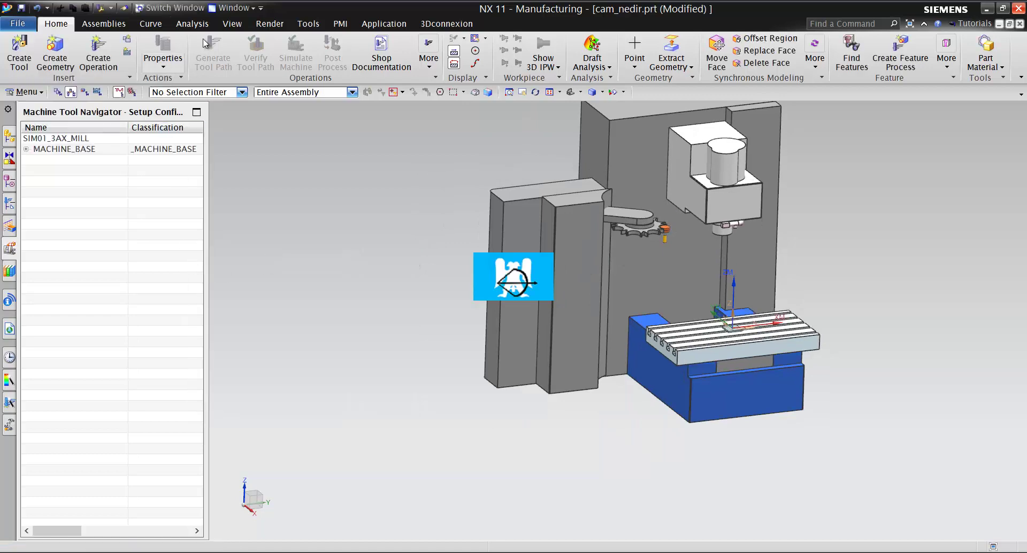
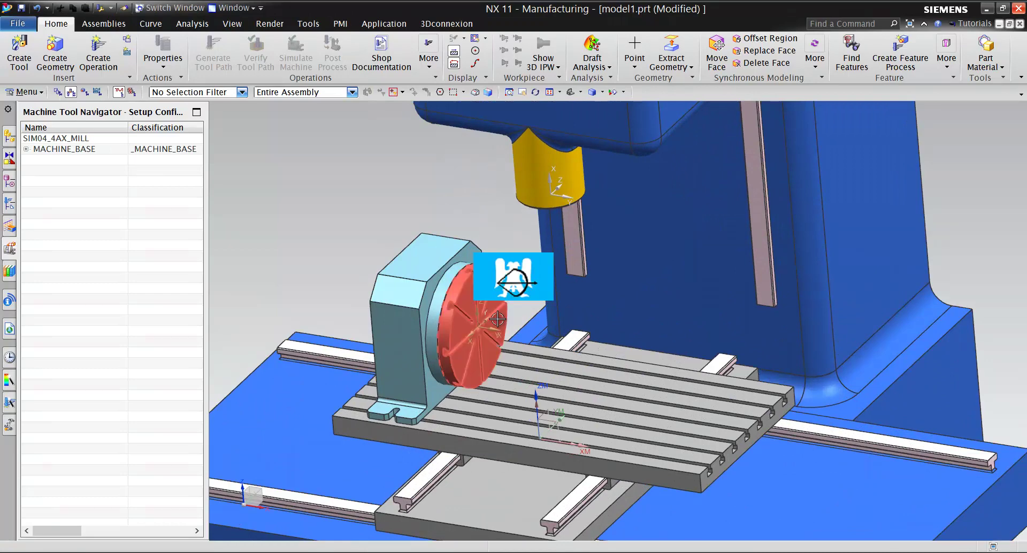
# Step: Start Preview Motion for the SIM04_4AX_MILL machine in model1.prt and show its machine axis positions
pyautogui.rightClick(31, 243)
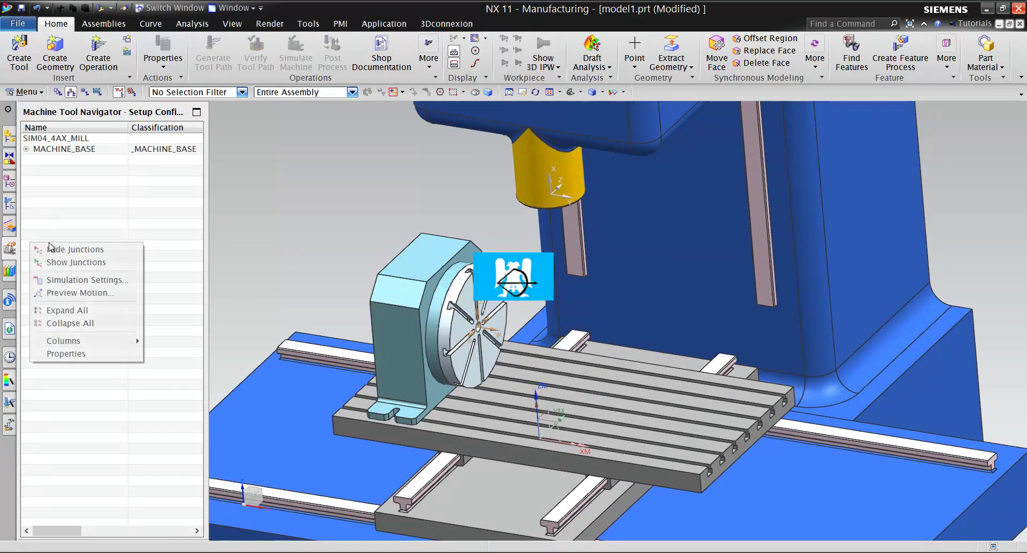
pyautogui.click(87, 292)
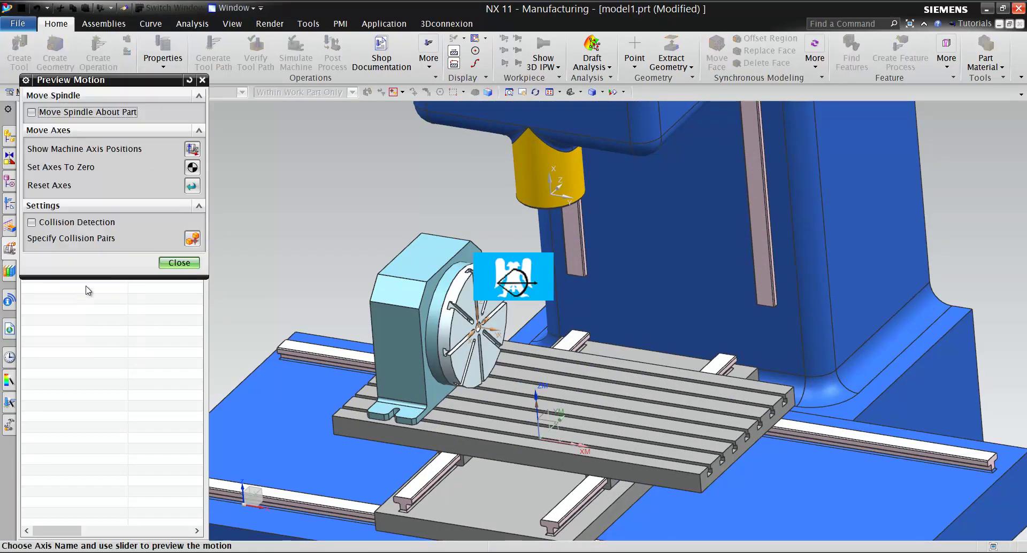
pyautogui.click(193, 149)
pyautogui.scroll(-3, 767, 251)
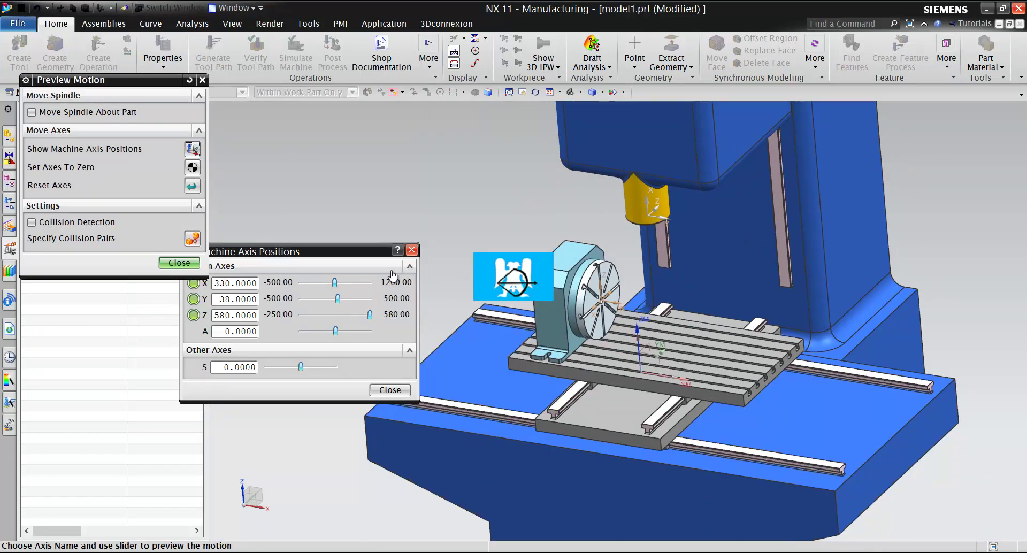
# Step: Jog the 4-axis mill to about X -25.58, Y 143.41, Z 509.22 and A -343.26, and inspect the rotary unit
pyautogui.moveTo(337, 286); pyautogui.dragTo(365, 315)
pyautogui.scroll(3, 699, 313)
pyautogui.scroll(3, 700, 313)
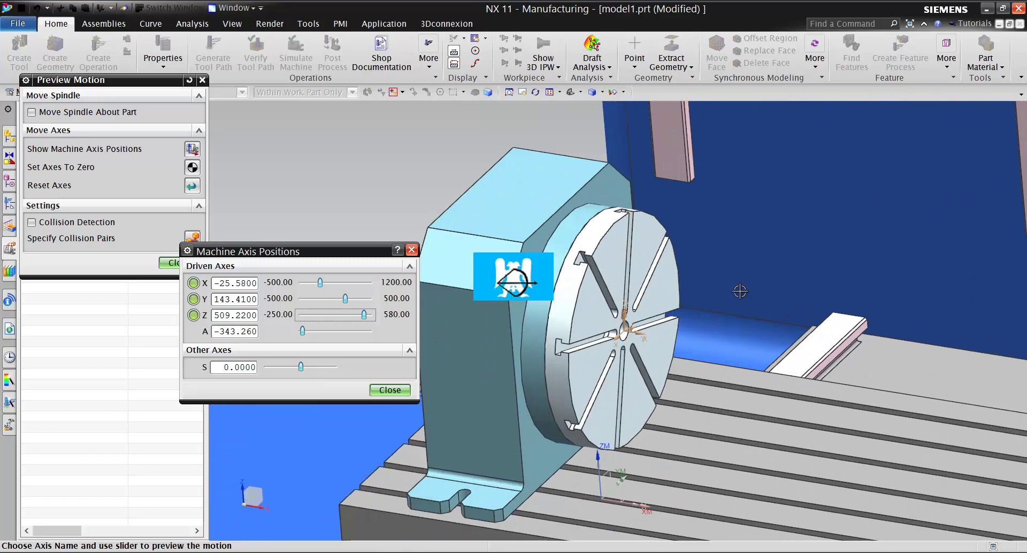
pyautogui.scroll(-4, 622, 307)
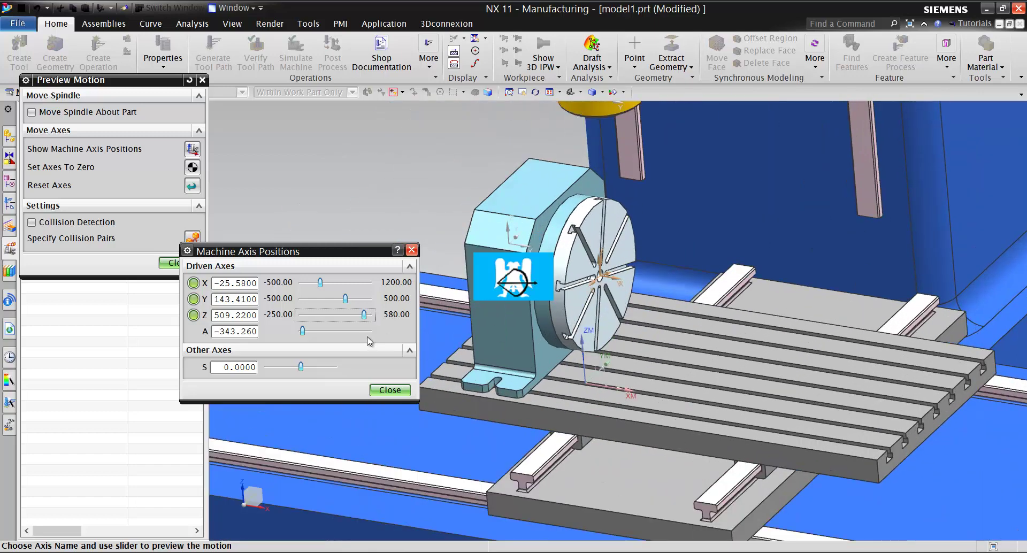
# Step: Rotate the rotary unit's A axis to about -125.58 and on to about -142.33
pyautogui.moveTo(304, 334); pyautogui.dragTo(323, 332)
pyautogui.scroll(3, 614, 388)
pyautogui.scroll(-2, 614, 387)
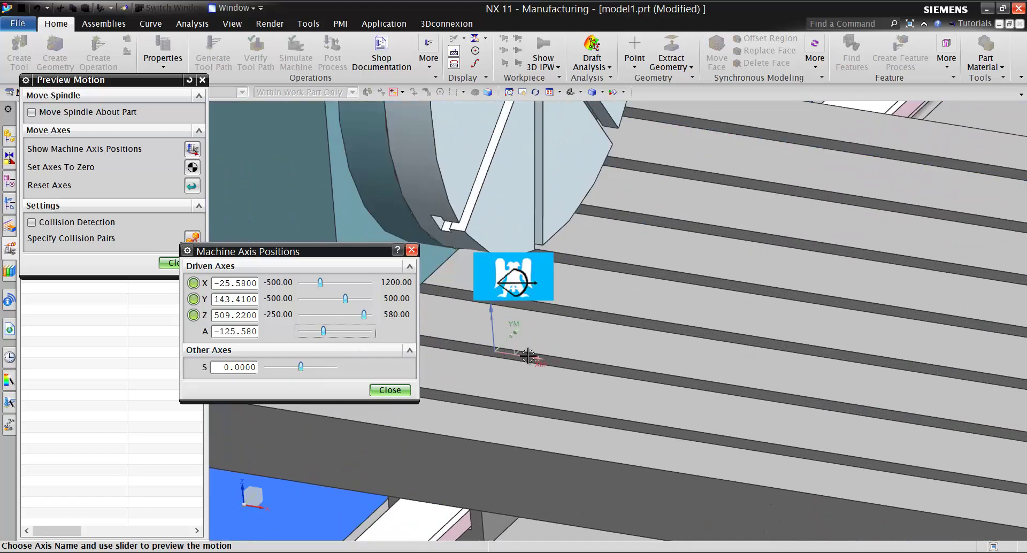
pyautogui.scroll(-2, 594, 353)
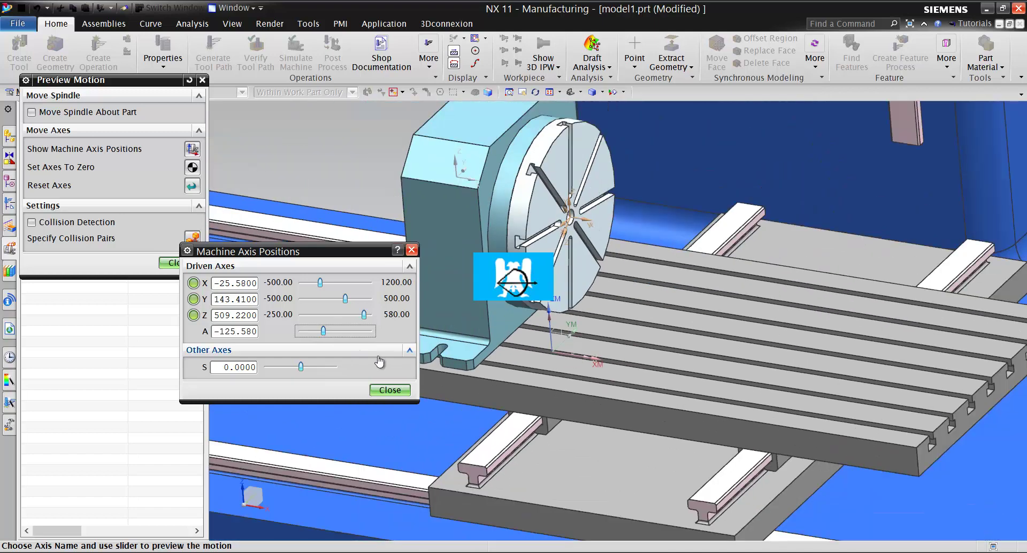
pyautogui.moveTo(324, 337); pyautogui.dragTo(322, 343)
pyautogui.scroll(-3, 723, 229)
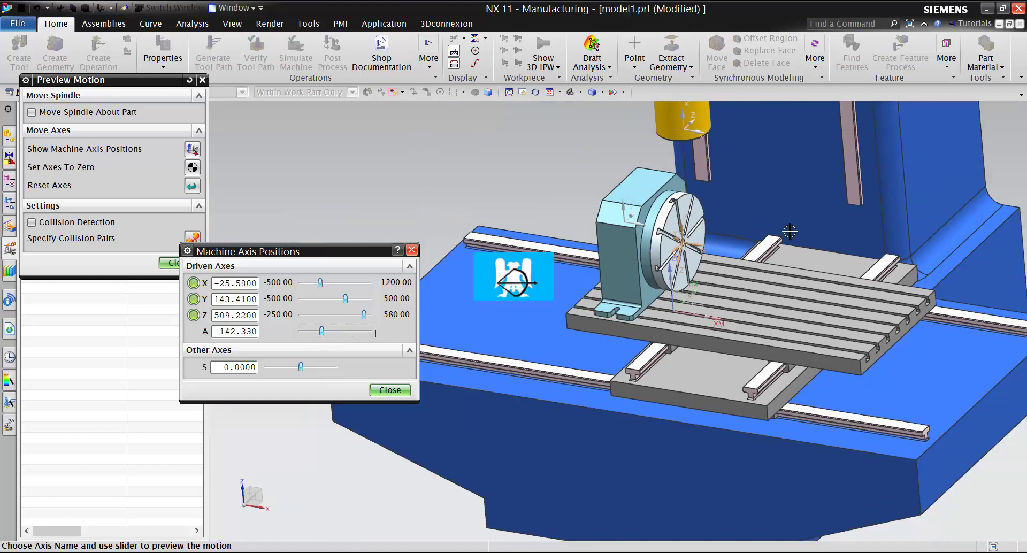
# Step: Examine the slotted rotary faceplate, its housing and their position relative to the spindle and the table
pyautogui.scroll(-2, 723, 229)
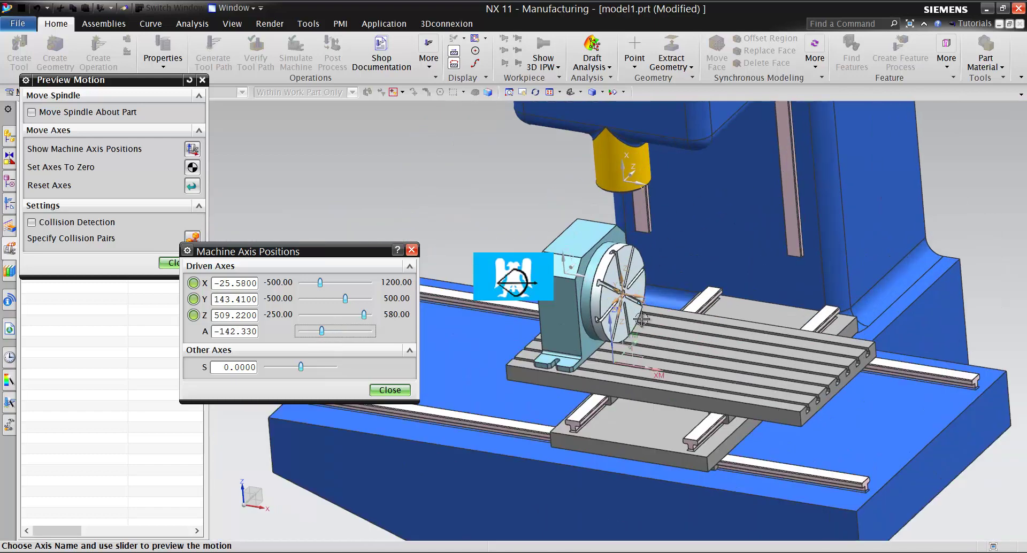
pyautogui.scroll(4, 642, 299)
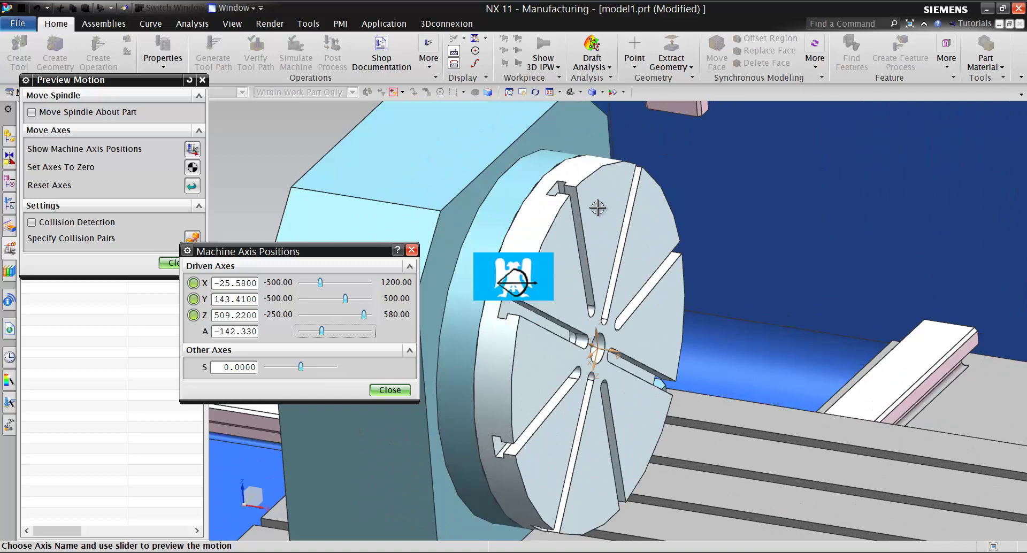
pyautogui.scroll(-2, 647, 306)
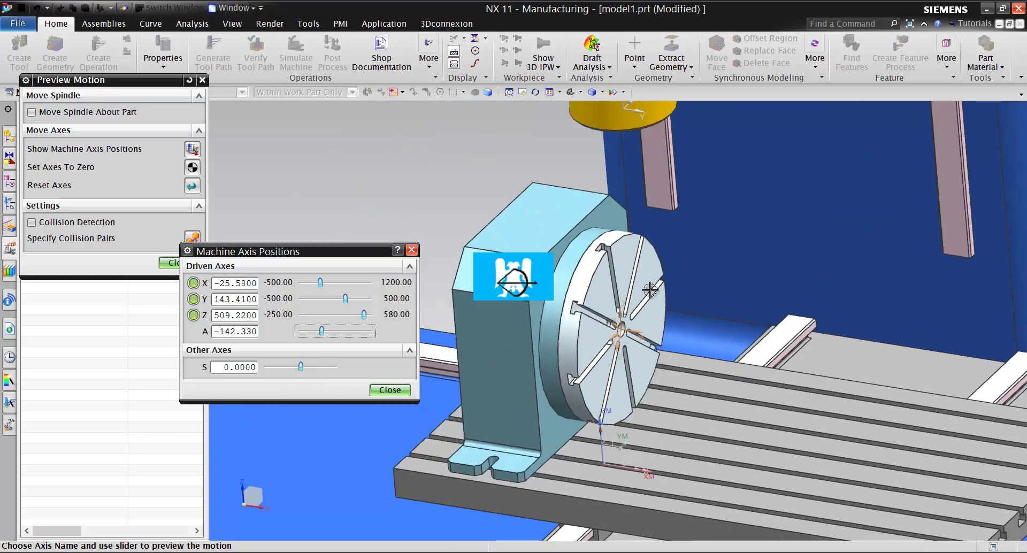
pyautogui.scroll(-2, 630, 287)
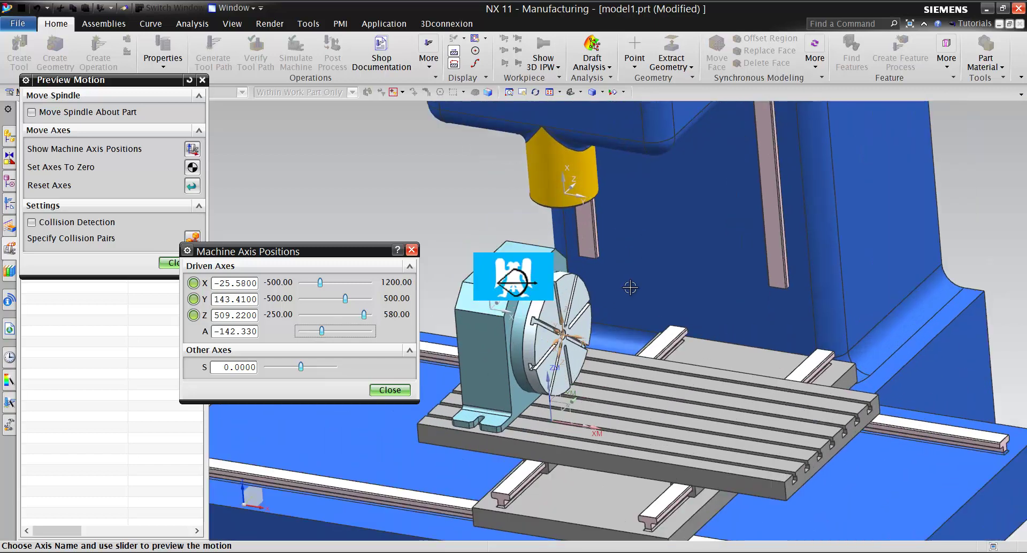
pyautogui.scroll(3, 567, 286)
pyautogui.scroll(-2, 559, 266)
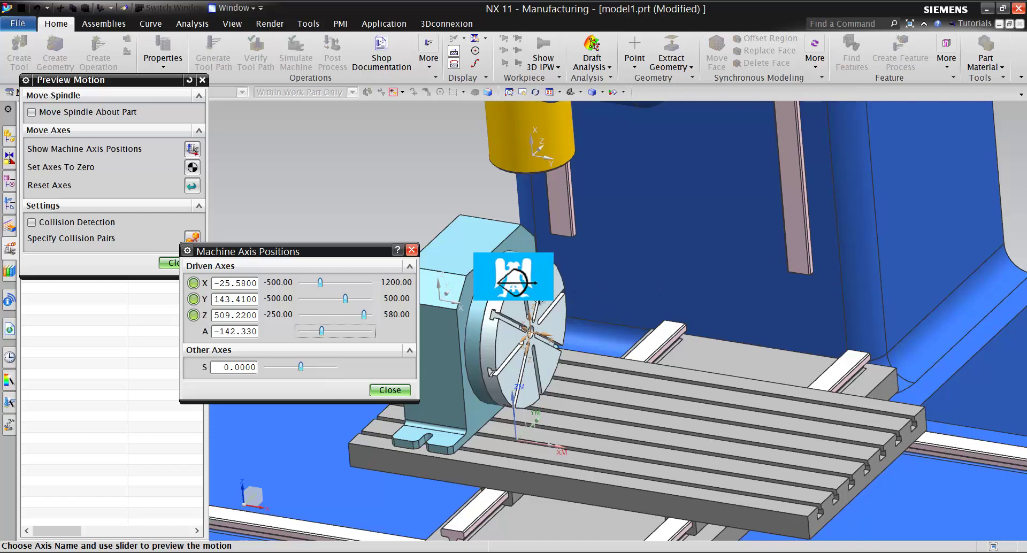
pyautogui.scroll(3, 556, 294)
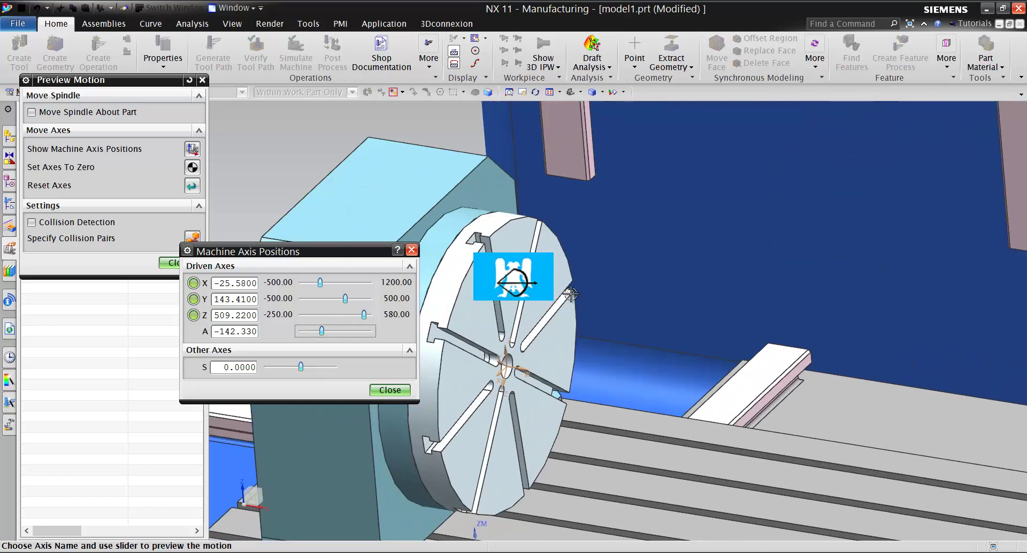
pyautogui.scroll(-2, 557, 293)
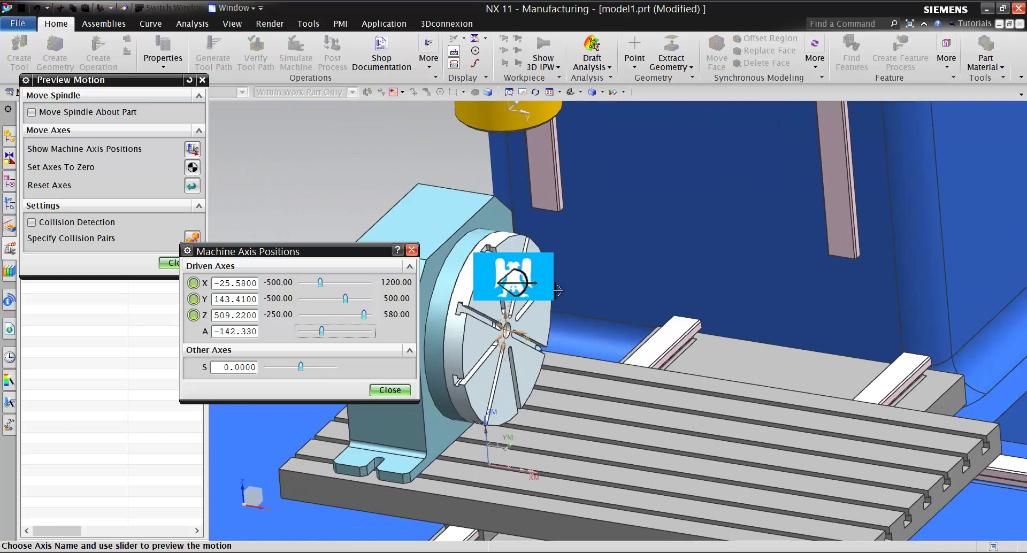
pyautogui.scroll(2, 531, 303)
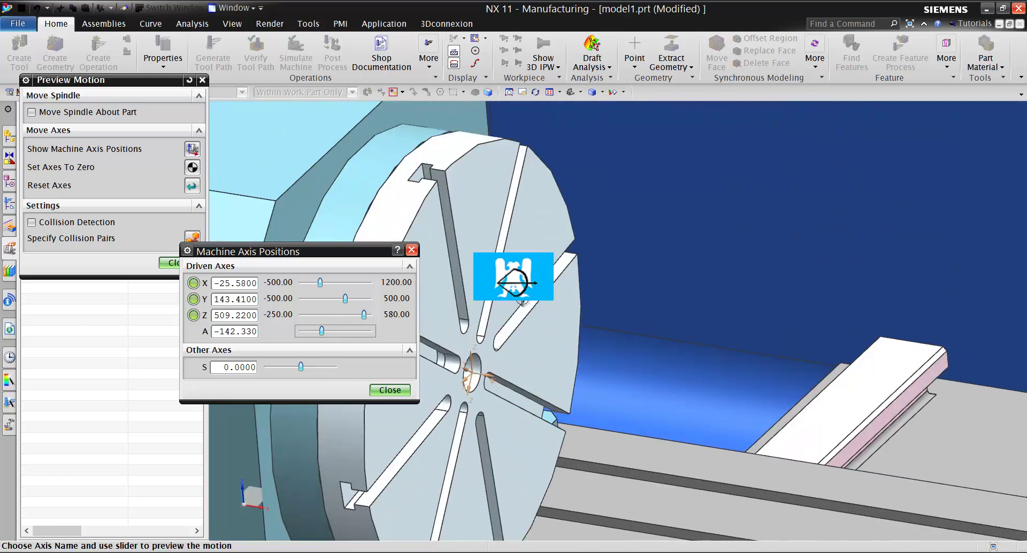
pyautogui.scroll(-2, 532, 303)
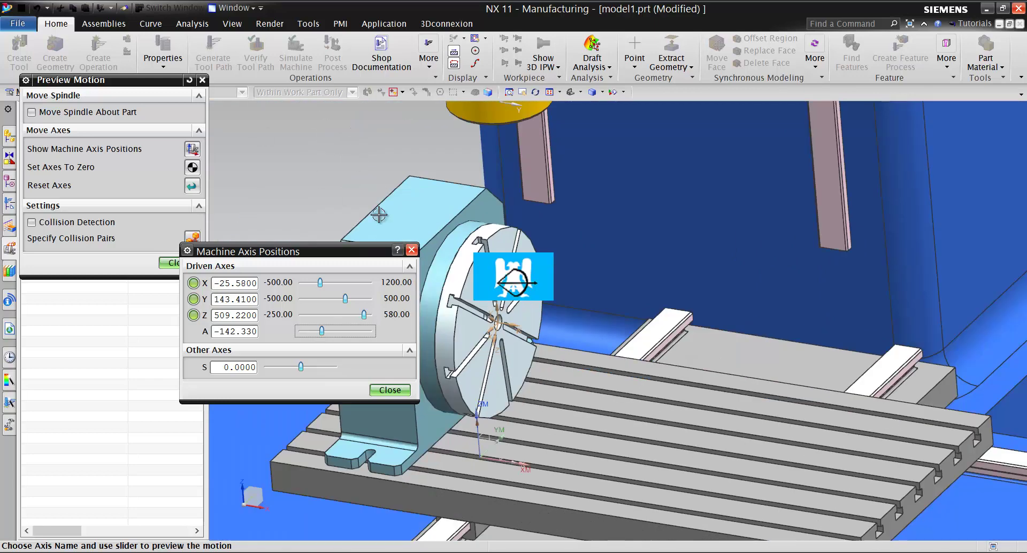
pyautogui.scroll(3, 516, 275)
pyautogui.scroll(-3, 514, 275)
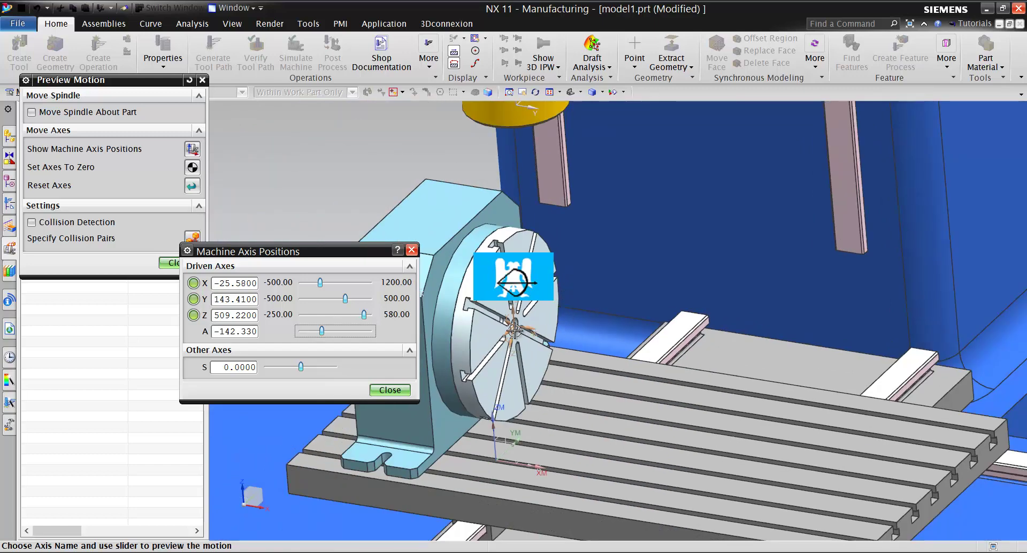
pyautogui.scroll(-5, 514, 276)
pyautogui.scroll(3, 514, 275)
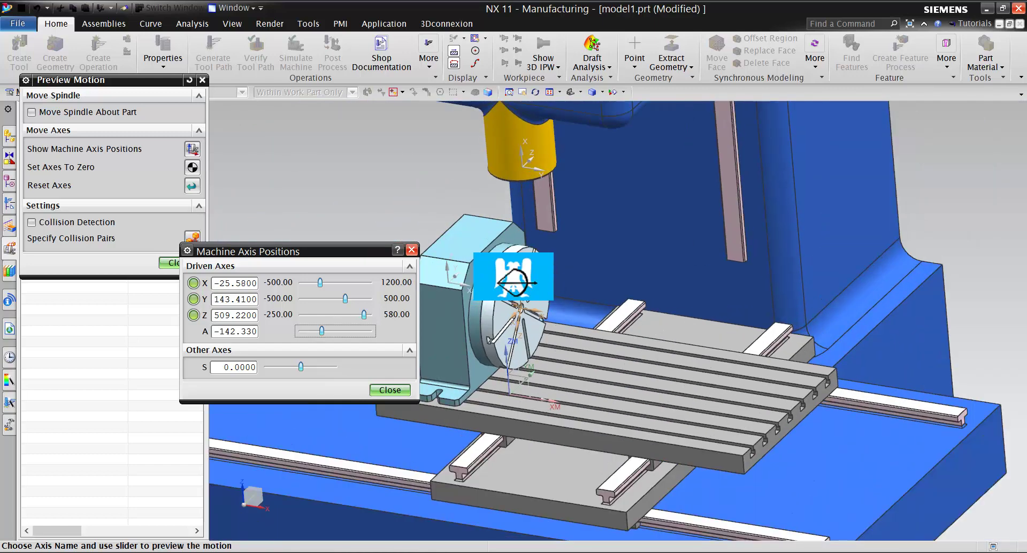
pyautogui.scroll(2, 514, 276)
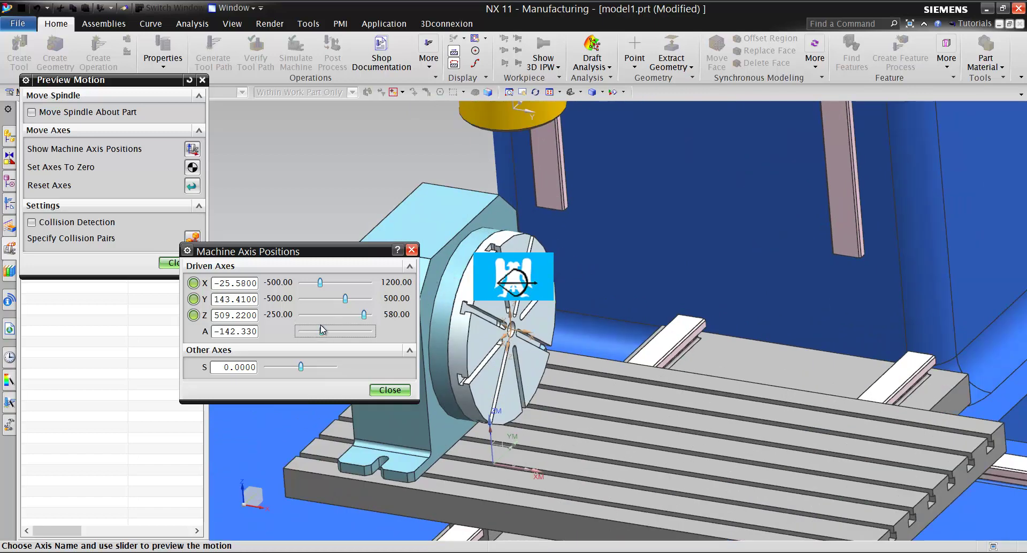
# Step: Rotate the A axis to about 203.72 and inspect the turned faceplate up close
pyautogui.moveTo(323, 330); pyautogui.dragTo(354, 332)
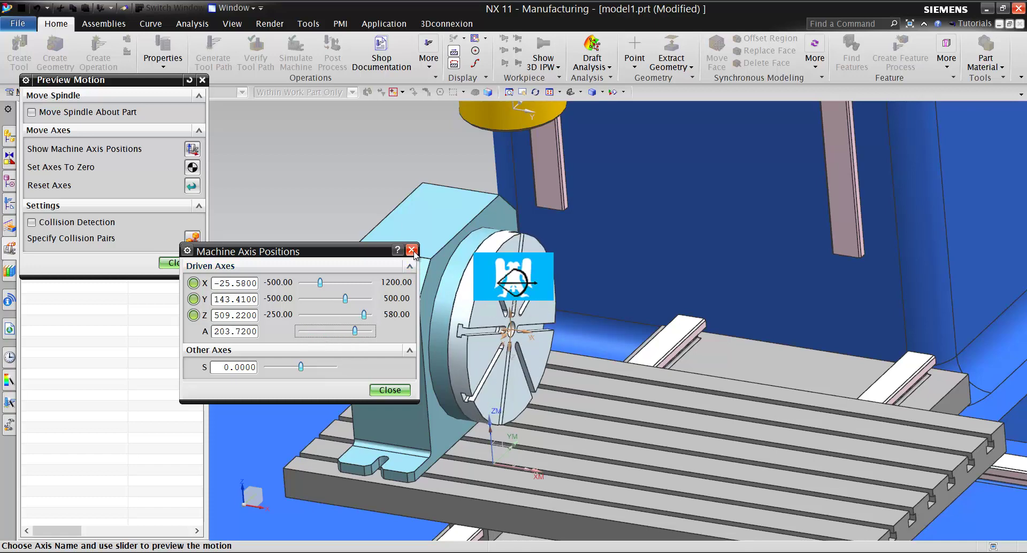
pyautogui.scroll(3, 649, 294)
pyautogui.scroll(-3, 621, 302)
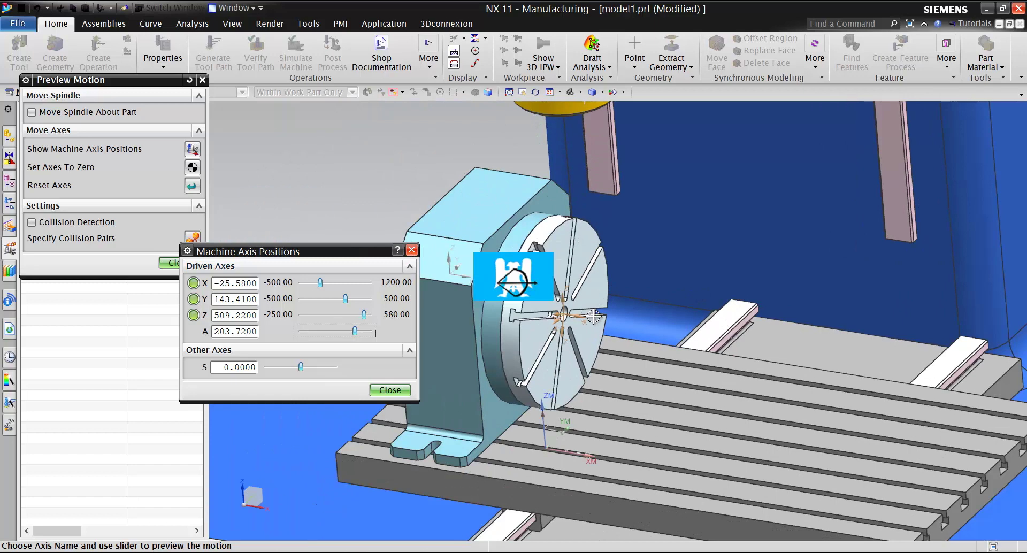
pyautogui.scroll(2, 594, 317)
pyautogui.scroll(-3, 524, 318)
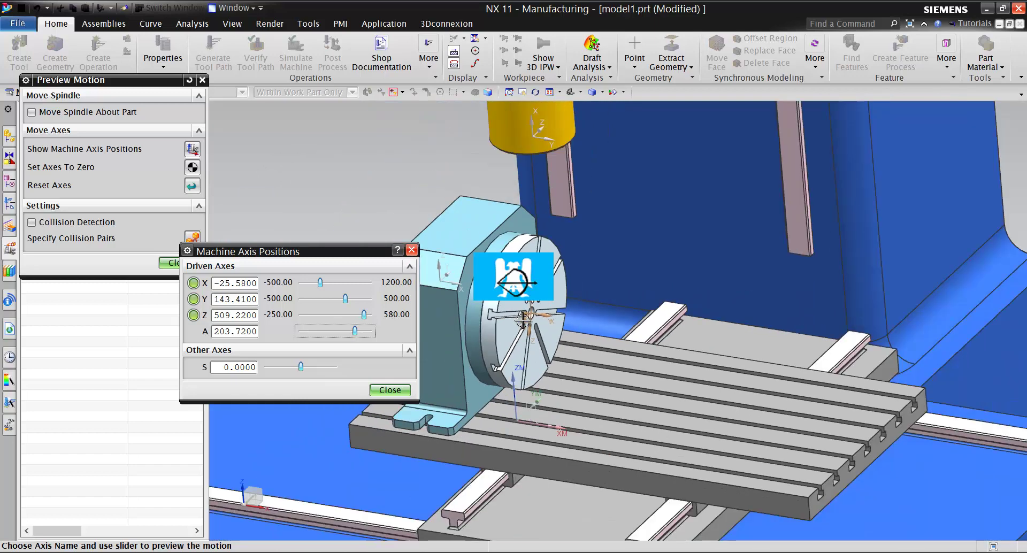
# Step: End the 4-axis mill's motion preview and display the model6.prt part
pyautogui.click(412, 250)
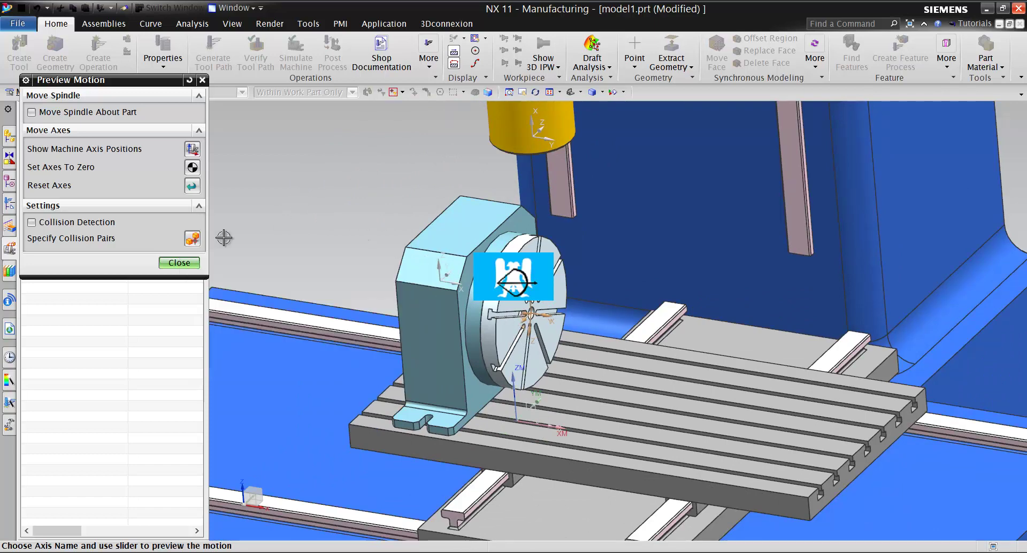
pyautogui.click(179, 263)
pyautogui.click(234, 8)
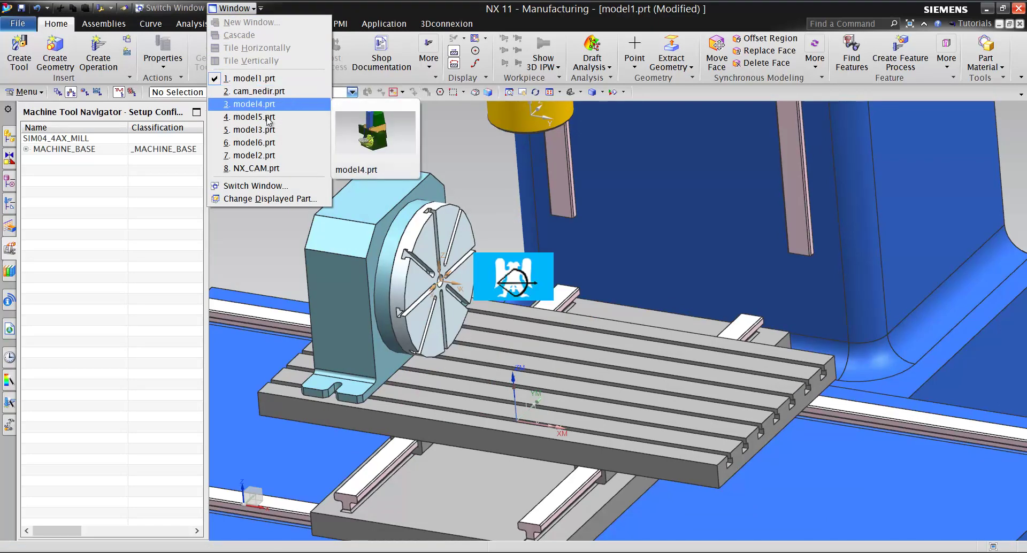
pyautogui.click(274, 145)
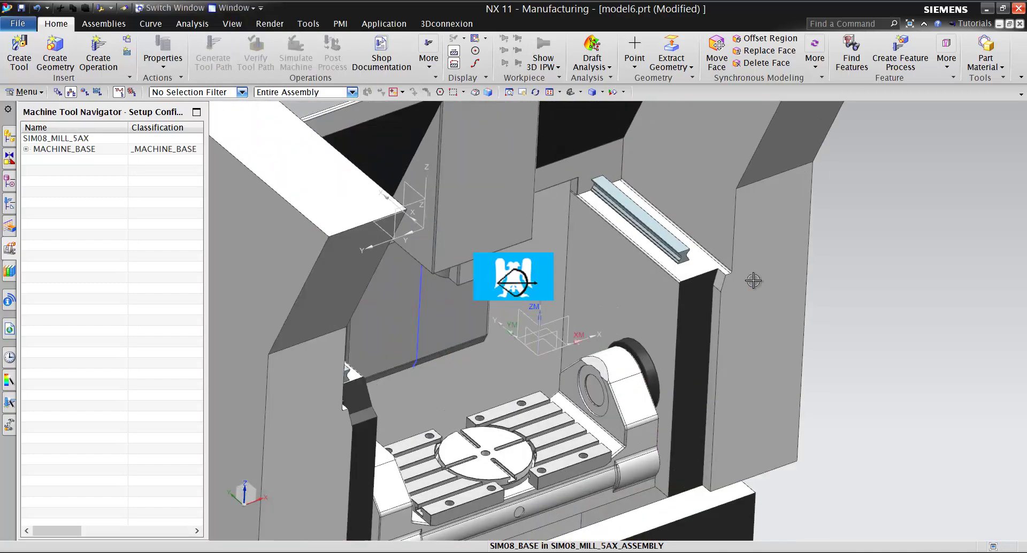
# Step: Start Preview Motion for the SIM08_MILL_5AX machine and show its machine axis positions
pyautogui.moveTo(759, 281); pyautogui.dragTo(649, 263, button='middle')
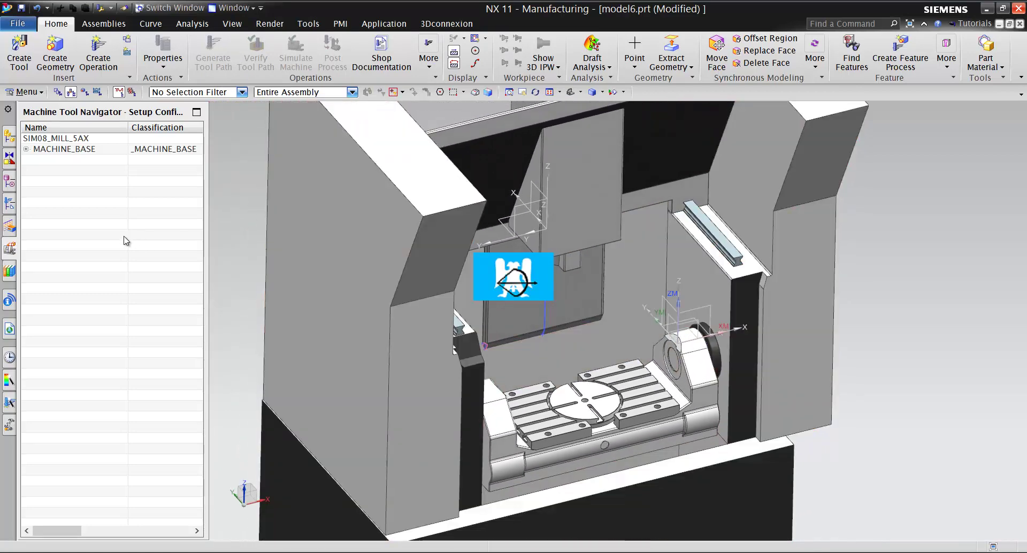
pyautogui.rightClick(69, 218)
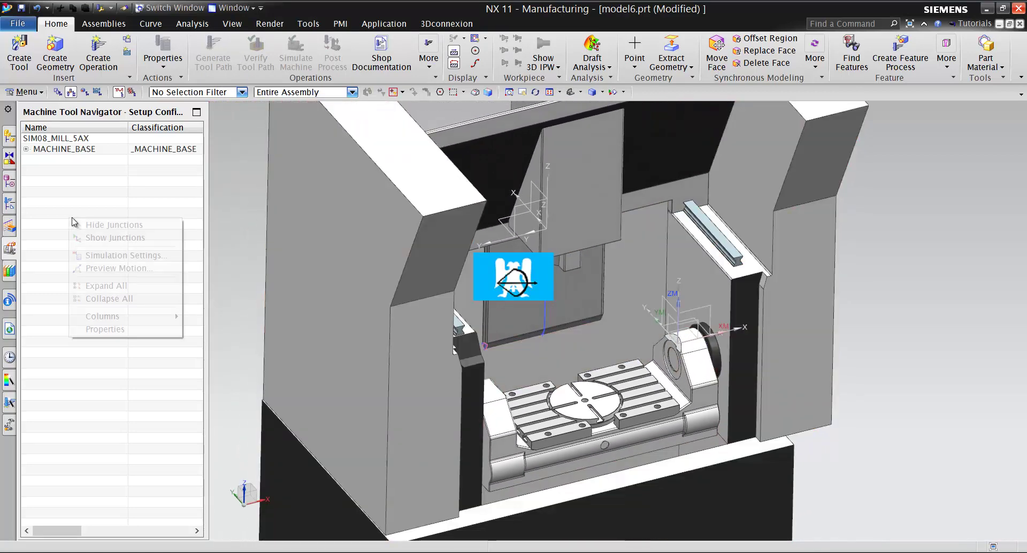
pyautogui.click(118, 268)
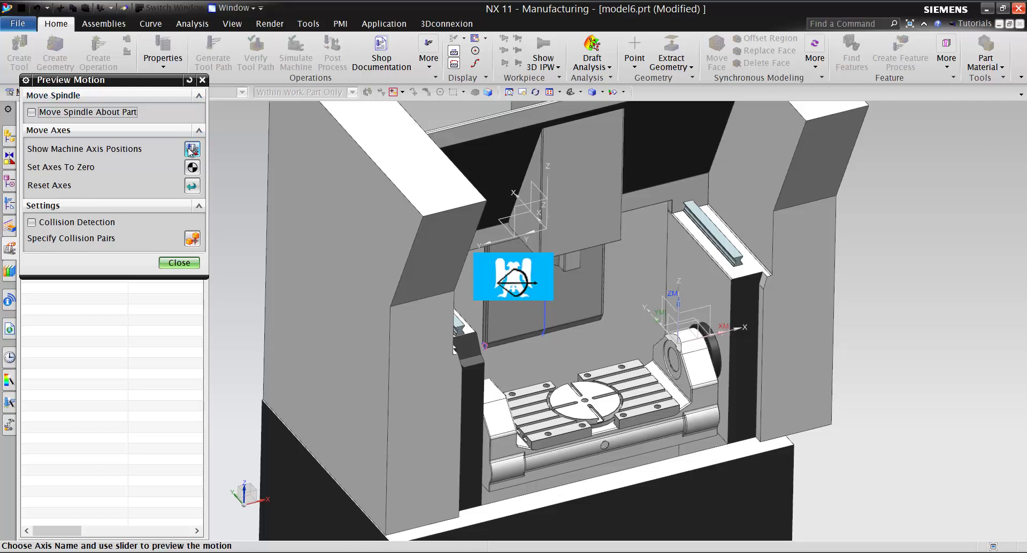
pyautogui.click(192, 149)
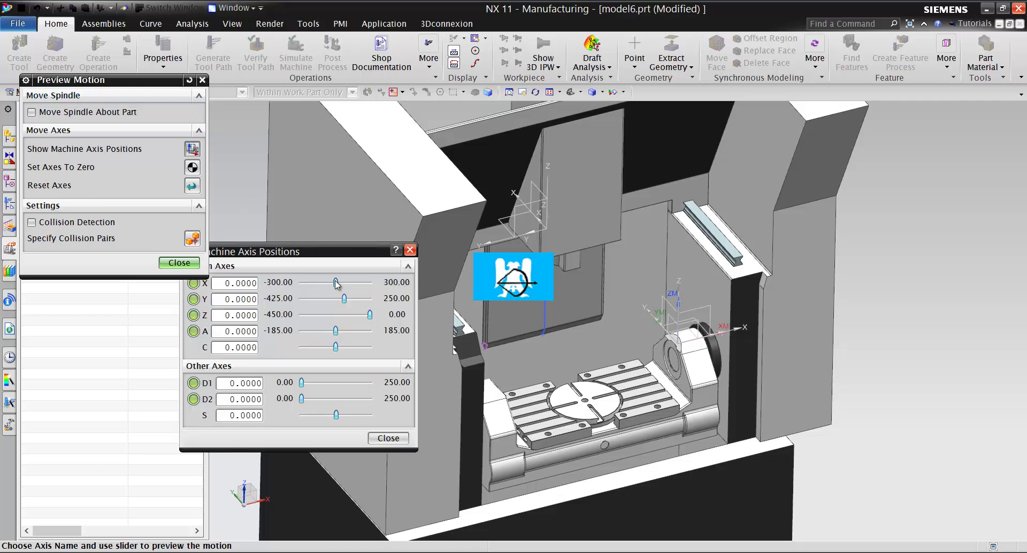
# Step: Jog the 5-axis mill's X axis to about -67.44 and inspect the spindle and tilting rotary table
pyautogui.moveTo(337, 284); pyautogui.dragTo(327, 284)
pyautogui.scroll(-3, 797, 271)
pyautogui.scroll(5, 797, 270)
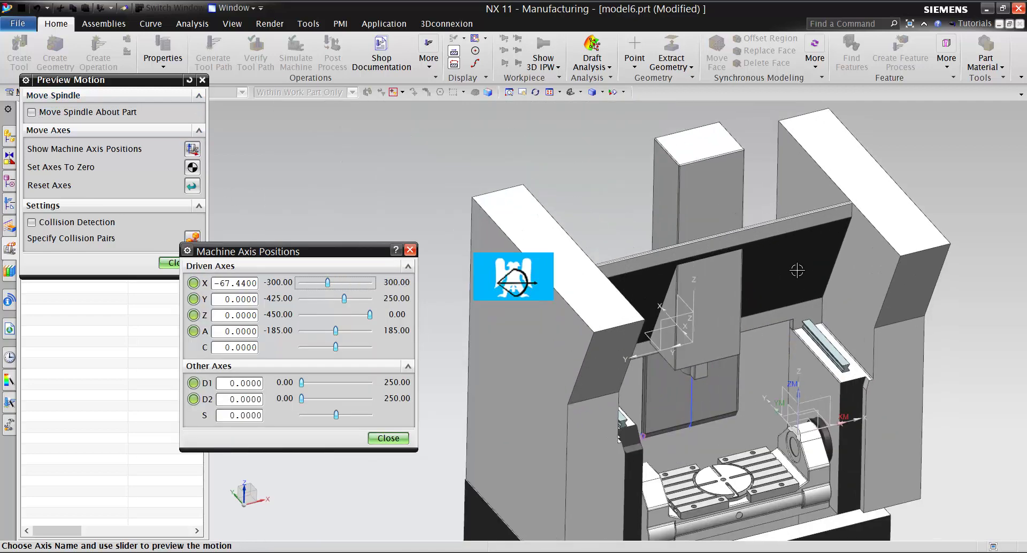
pyautogui.scroll(-3, 760, 289)
pyautogui.scroll(3, 715, 312)
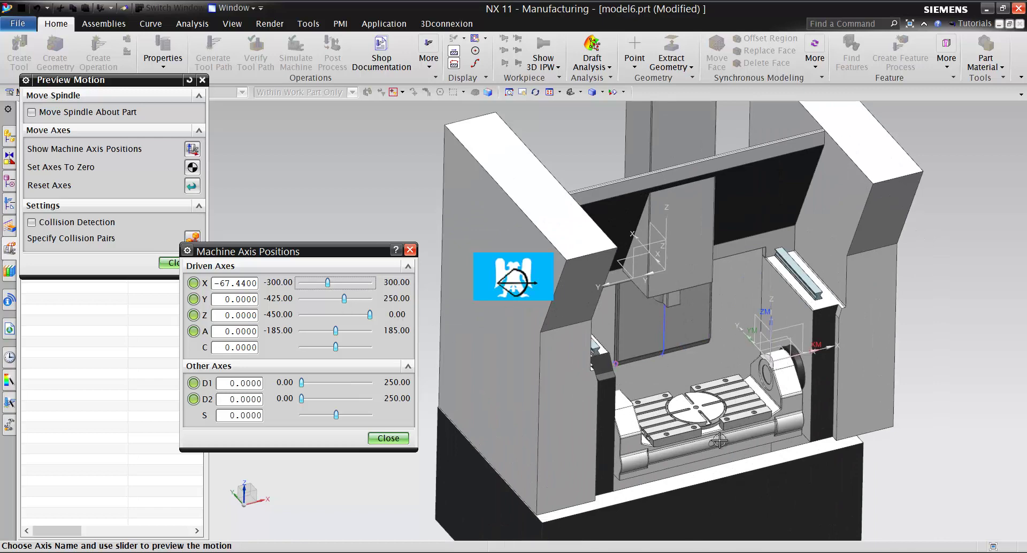
# Step: Jog the 5-axis mill to X -160.47, Y -100.58, Z -48.84, tilt the A axis to -50.19, and inspect the tilted table
pyautogui.moveTo(327, 284); pyautogui.dragTo(328, 343)
pyautogui.scroll(-3, 718, 395)
pyautogui.scroll(3, 856, 291)
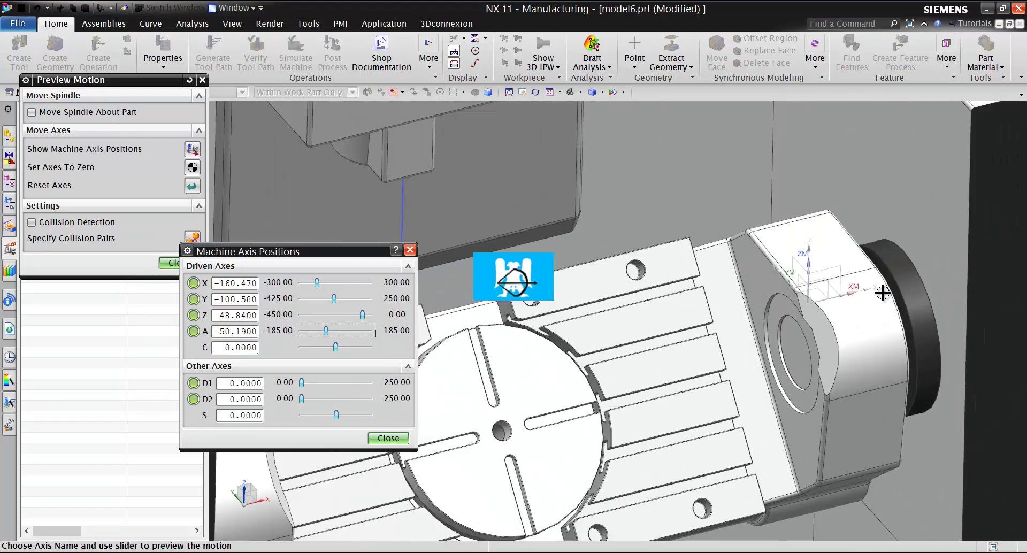
pyautogui.scroll(-4, 859, 294)
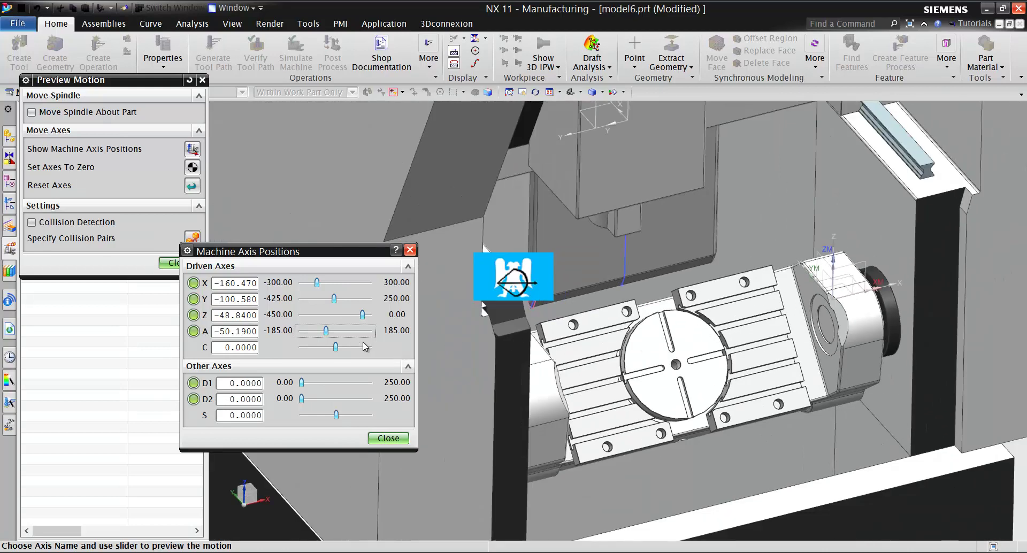
# Step: Set the A axis tilt to -38.72, rotate the C axis to -114.42, and inspect the turned rotary table up close
pyautogui.moveTo(326, 334)
pyautogui.mouseDown()
pyautogui.moveTo(351, 337)
pyautogui.moveTo(325, 341)
pyautogui.moveTo(333, 348)
pyautogui.moveTo(343, 333)
pyautogui.moveTo(328, 332)
pyautogui.moveTo(324, 351)
pyautogui.mouseUp()
pyautogui.click(321, 349)
pyautogui.scroll(-3, 787, 280)
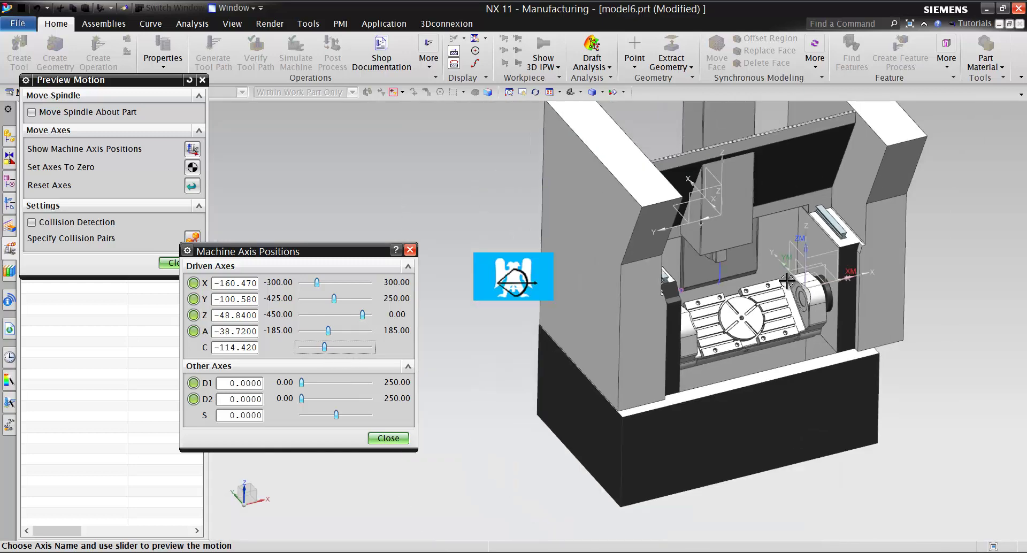
pyautogui.scroll(3, 786, 280)
pyautogui.scroll(-3, 776, 261)
pyautogui.scroll(4, 743, 295)
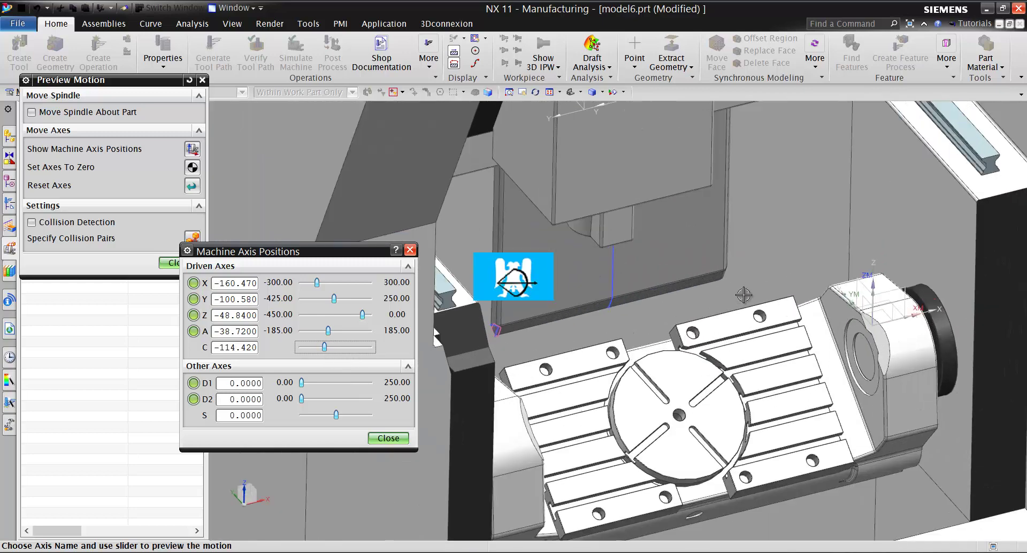
pyautogui.scroll(-2, 714, 301)
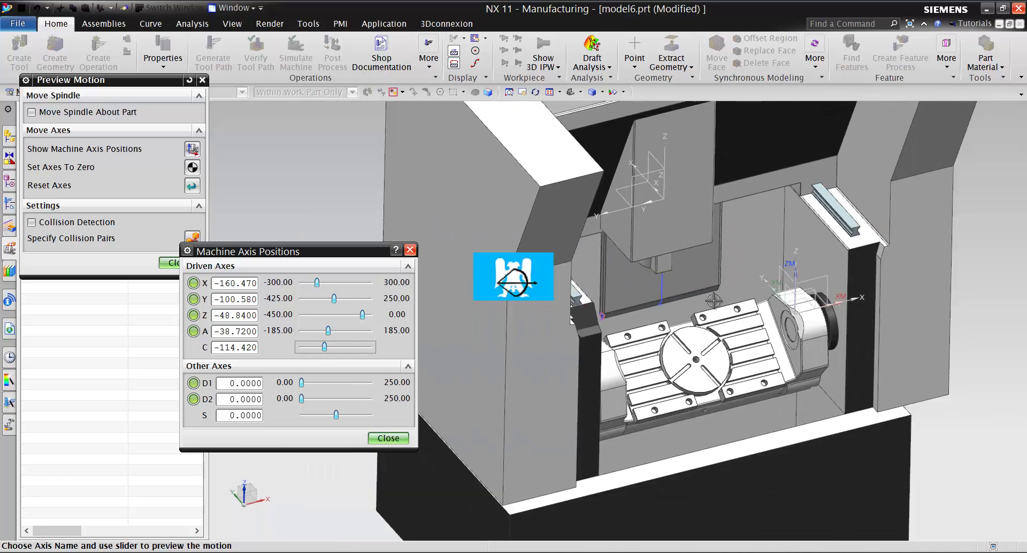
pyautogui.scroll(3, 685, 289)
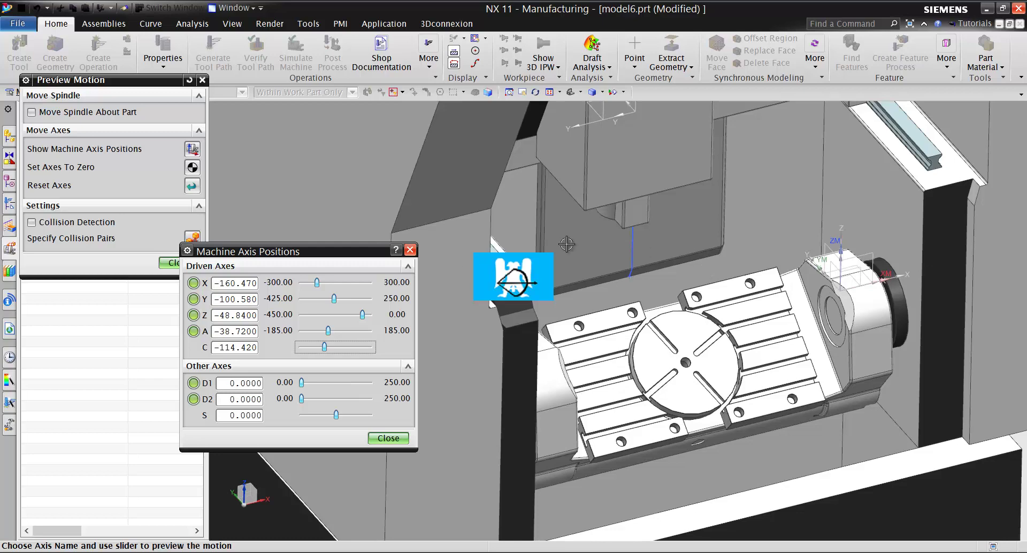
# Step: End the SIM08_MILL_5AX motion preview and display the model4.prt part
pyautogui.click(411, 250)
pyautogui.click(190, 263)
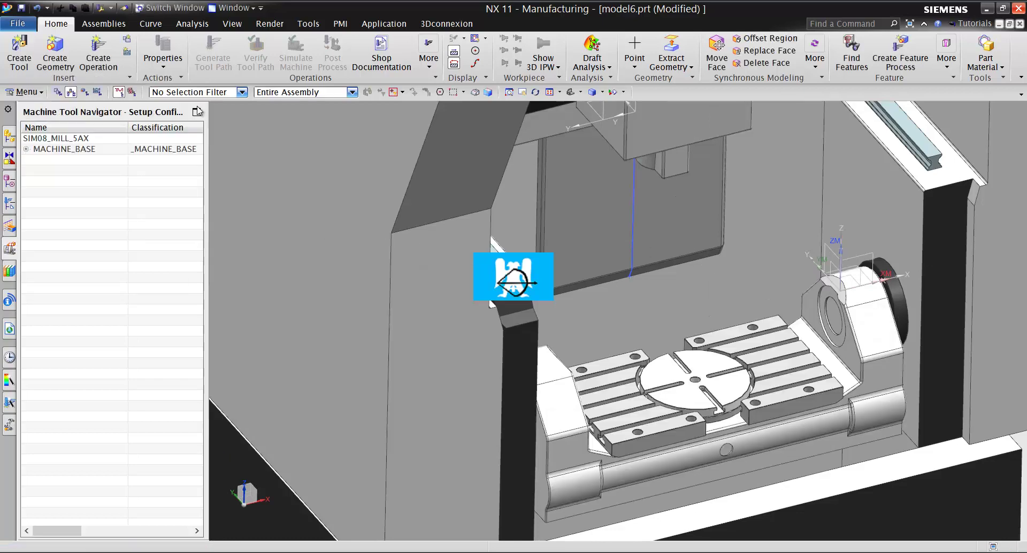
pyautogui.click(233, 7)
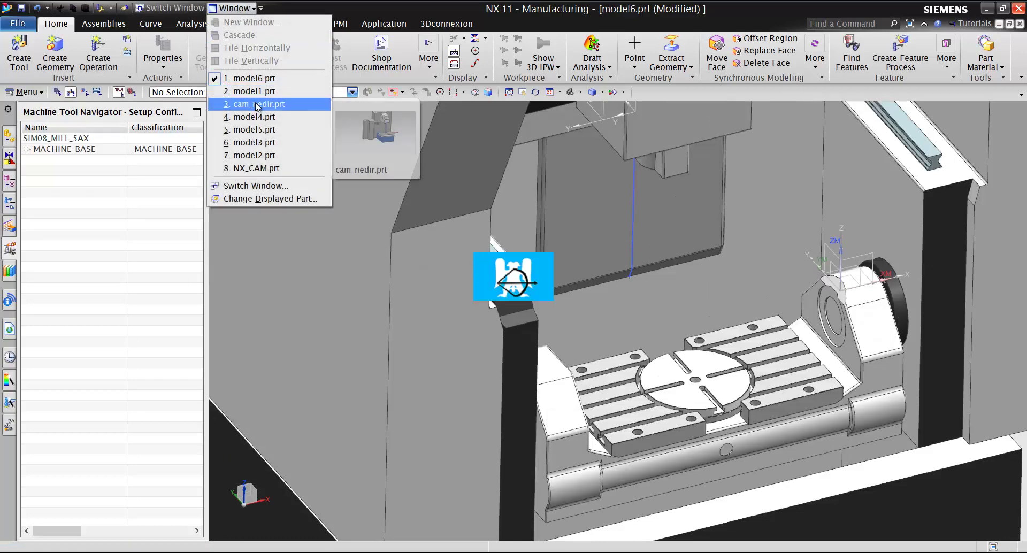
pyautogui.moveTo(259, 97)
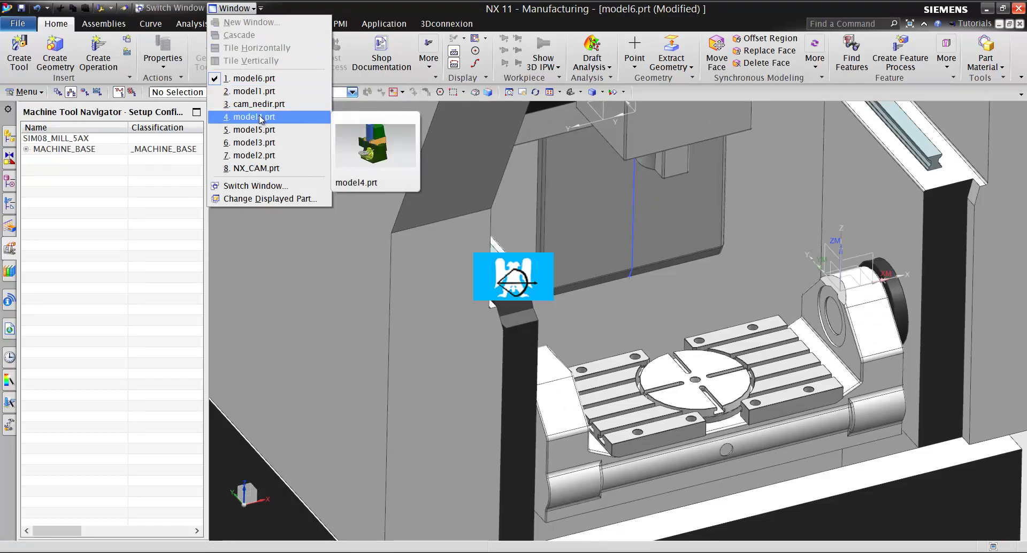
pyautogui.click(261, 118)
# Step: Examine the SIM14_MILL_5AX machine's swivelling rotary table and its spindle head from several angles and distances
pyautogui.scroll(4, 522, 317)
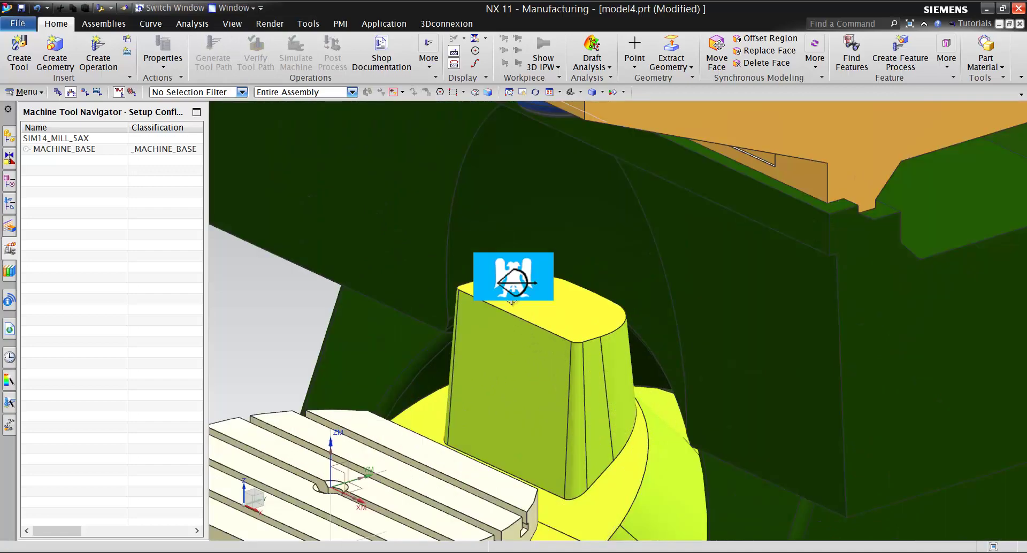
pyautogui.scroll(-5, 523, 317)
pyautogui.scroll(2, 522, 252)
pyautogui.scroll(2, 523, 252)
pyautogui.moveTo(522, 253); pyautogui.dragTo(567, 274, button='middle')
pyautogui.scroll(-5, 585, 311)
pyautogui.scroll(4, 585, 311)
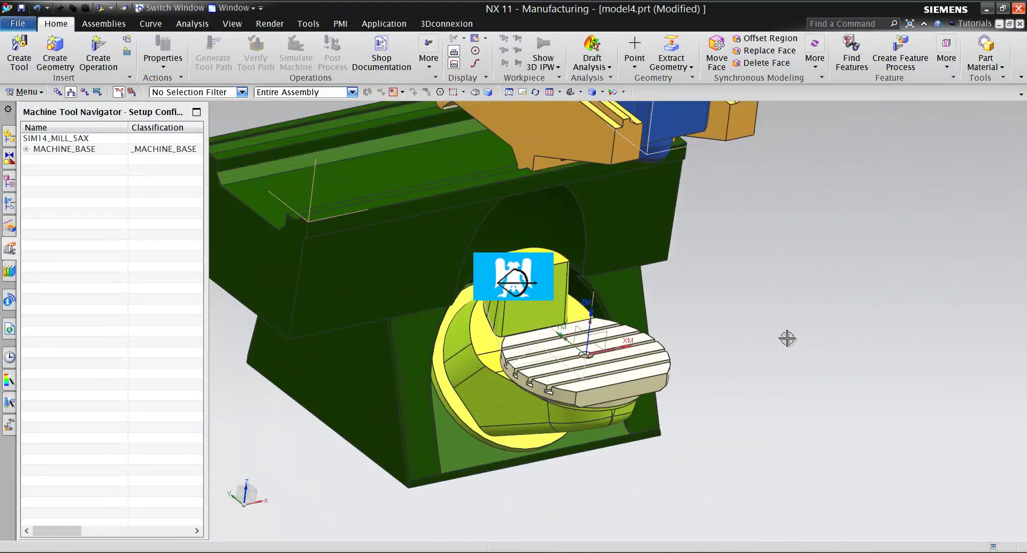
pyautogui.scroll(-2, 787, 337)
pyautogui.scroll(1, 763, 284)
pyautogui.scroll(2, 748, 271)
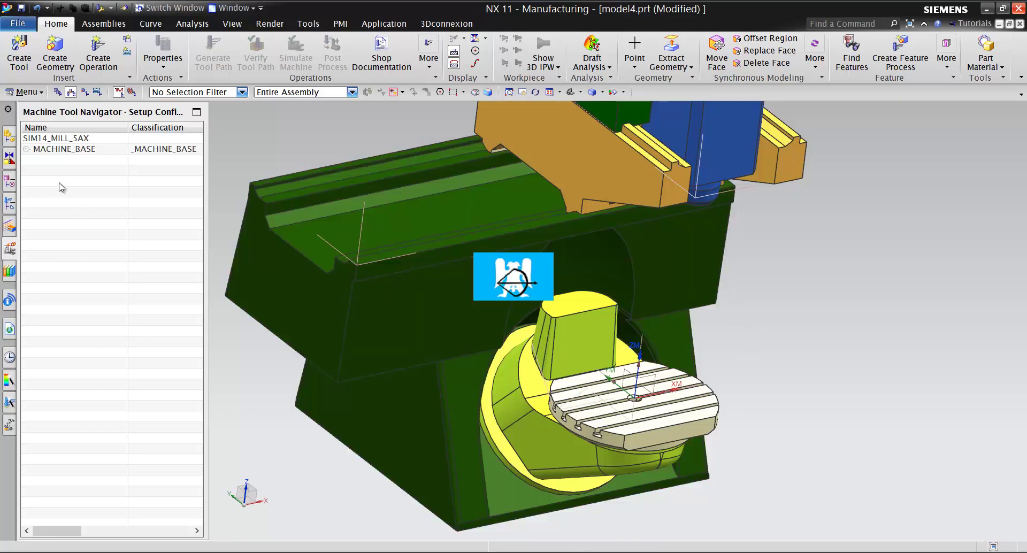
# Step: Start Preview Motion for the SIM14_MILL_5AX machine and show its machine axis positions
pyautogui.rightClick(66, 201)
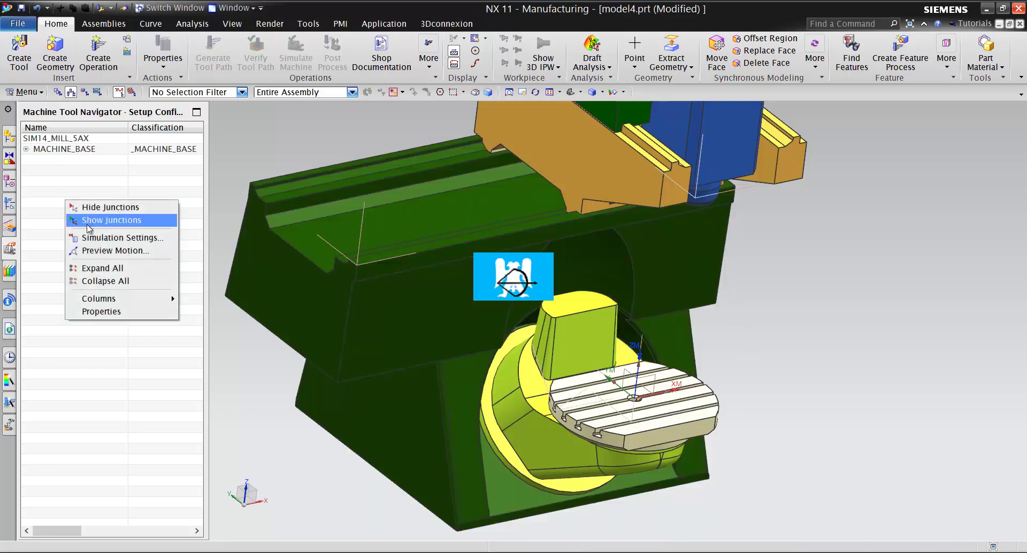
pyautogui.click(118, 250)
pyautogui.click(192, 149)
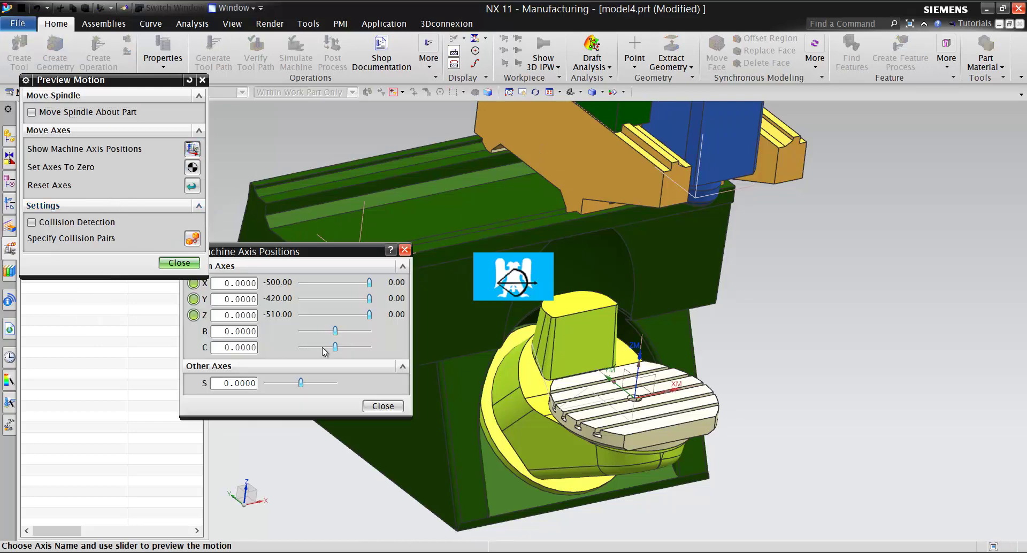
# Step: Swivel the B axis to 8.37, rotate the C axis to 114.42, and inspect the turned table
pyautogui.moveTo(337, 333)
pyautogui.mouseDown()
pyautogui.moveTo(317, 335)
pyautogui.moveTo(345, 345)
pyautogui.moveTo(336, 347)
pyautogui.mouseUp()
pyautogui.scroll(3, 553, 399)
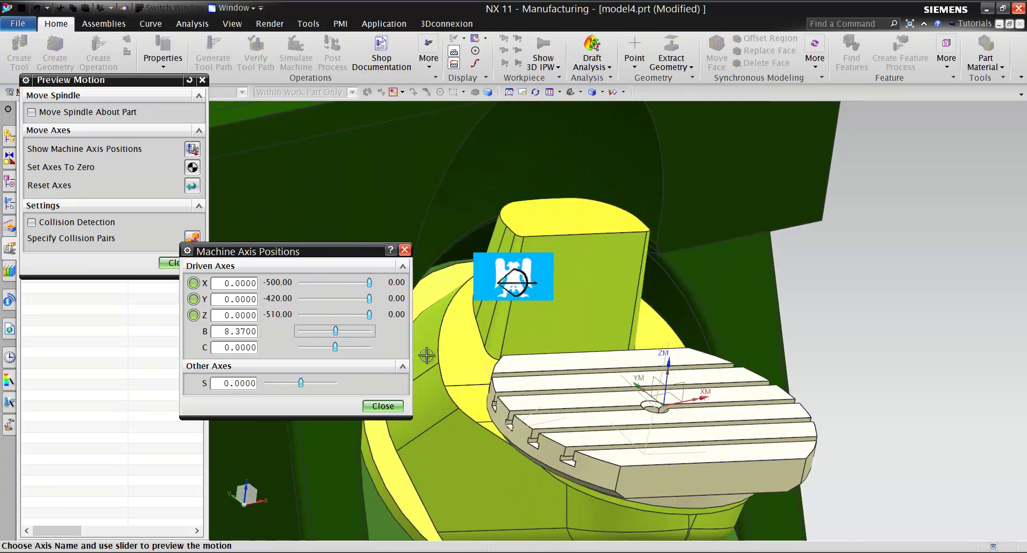
pyautogui.moveTo(337, 335)
pyautogui.mouseDown()
pyautogui.moveTo(347, 333)
pyautogui.moveTo(330, 334)
pyautogui.moveTo(333, 348)
pyautogui.moveTo(300, 349)
pyautogui.moveTo(345, 348)
pyautogui.mouseUp()
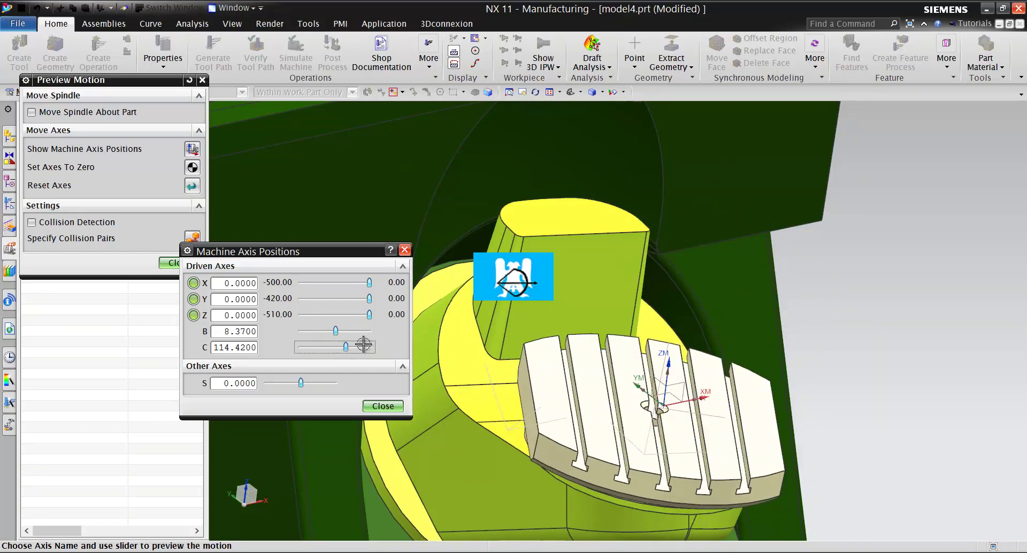
pyautogui.scroll(-3, 739, 324)
pyautogui.scroll(2, 754, 325)
pyautogui.scroll(3, 753, 337)
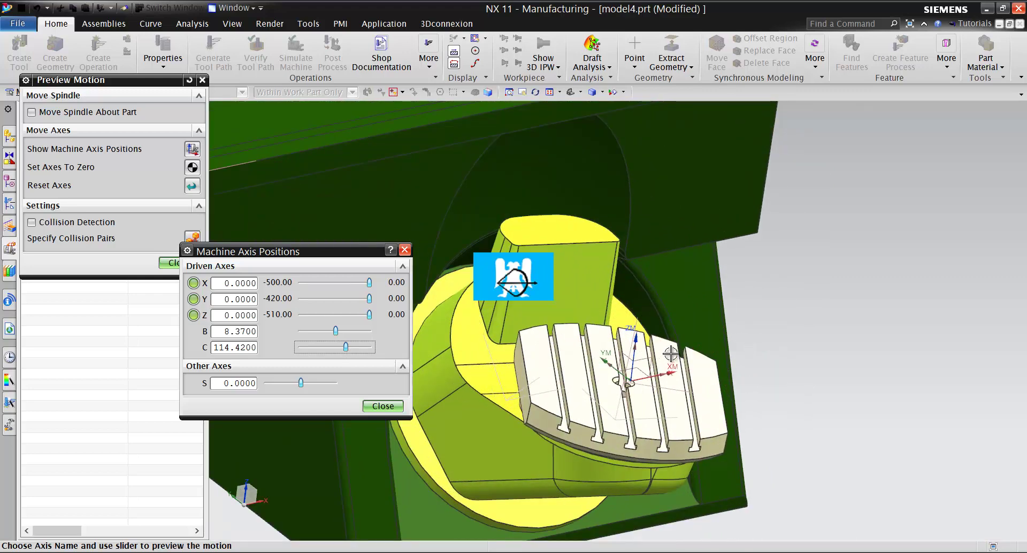
pyautogui.scroll(-3, 679, 347)
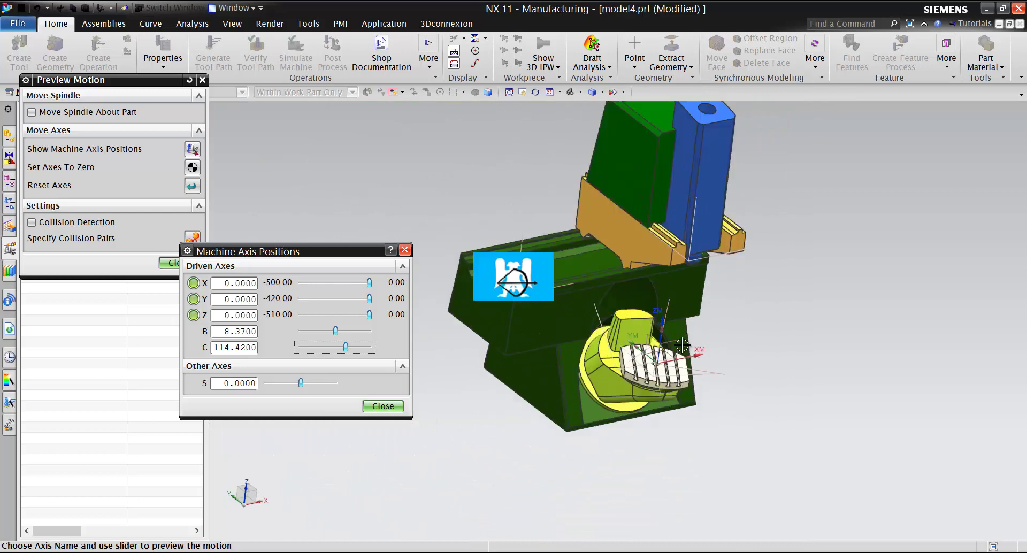
# Step: End the SIM14_MILL_5AX motion preview and display the model5.prt part
pyautogui.click(383, 406)
pyautogui.click(178, 263)
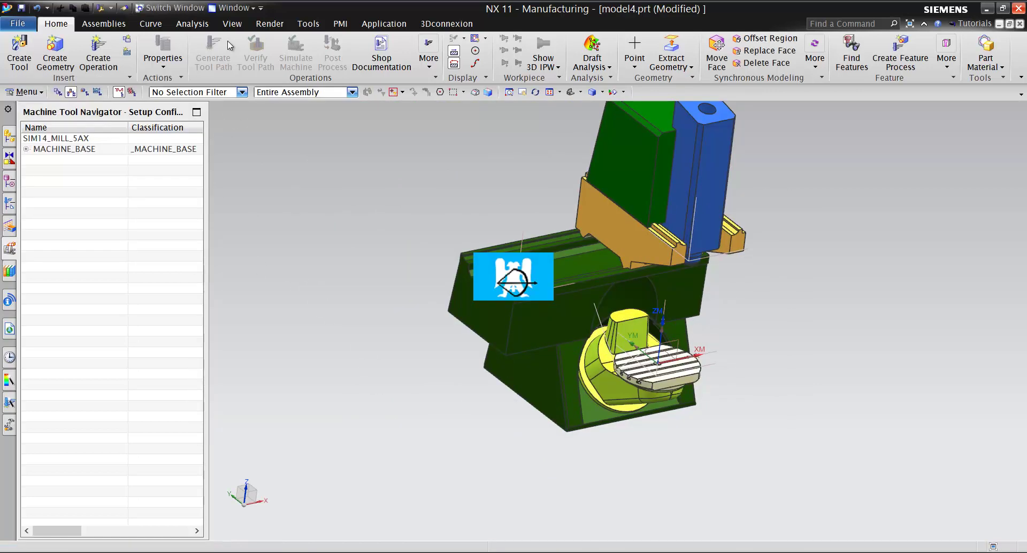
pyautogui.click(233, 8)
pyautogui.moveTo(259, 95)
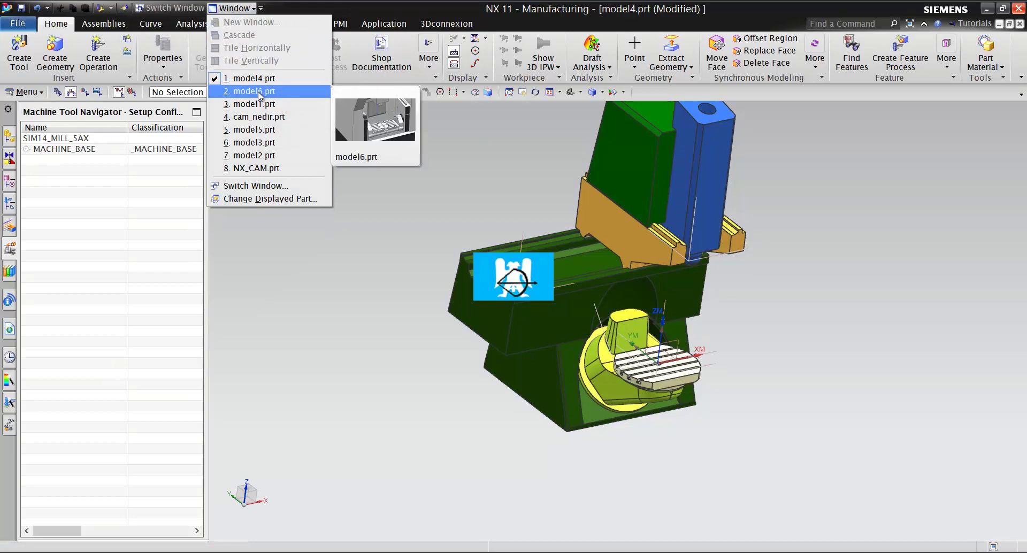
pyautogui.click(267, 131)
# Step: Inspect the SIM07_5AX_MILL machine's tilting head, start Preview Motion for it, and show its machine axis positions
pyautogui.scroll(5, 546, 179)
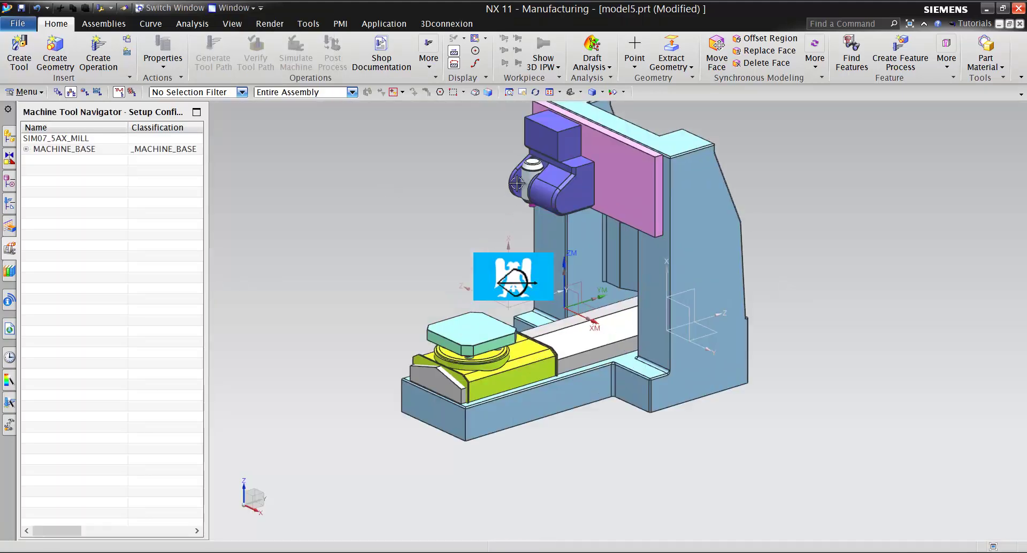
pyautogui.scroll(-5, 545, 179)
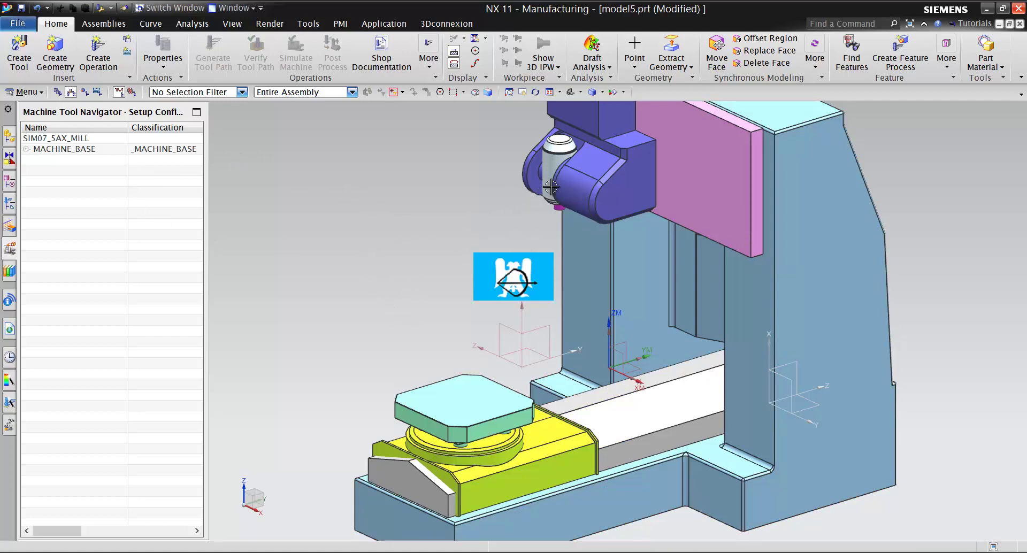
pyautogui.rightClick(61, 212)
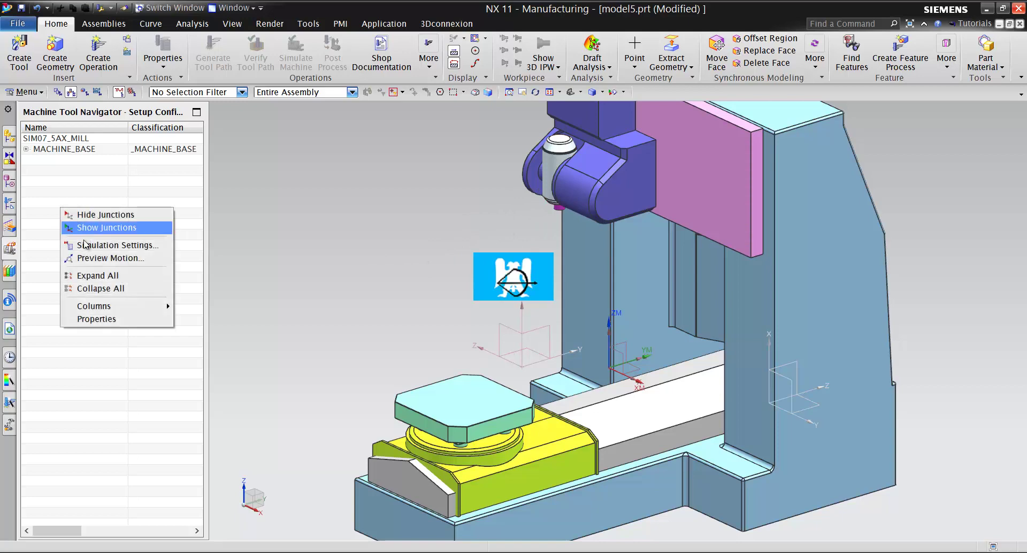
pyautogui.click(107, 259)
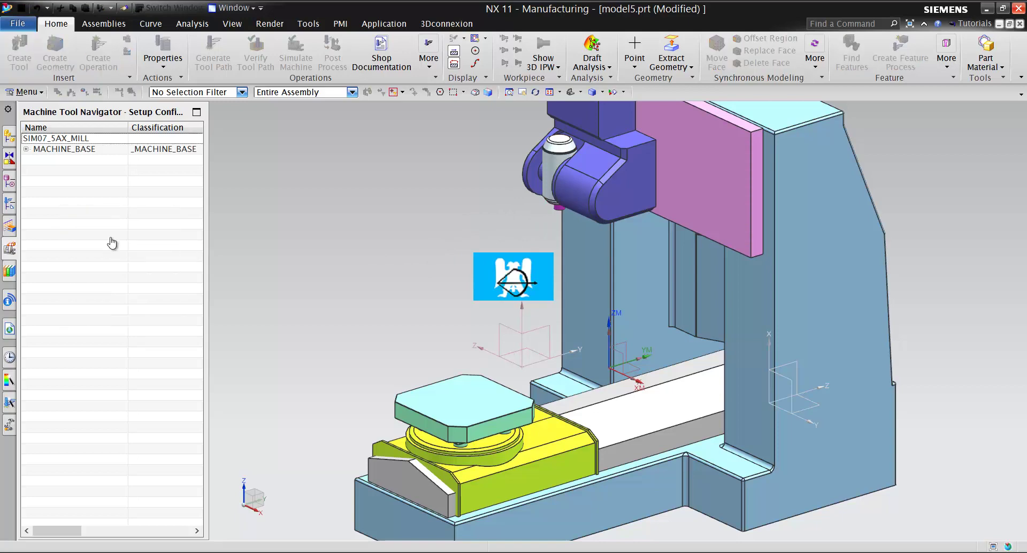
pyautogui.click(192, 149)
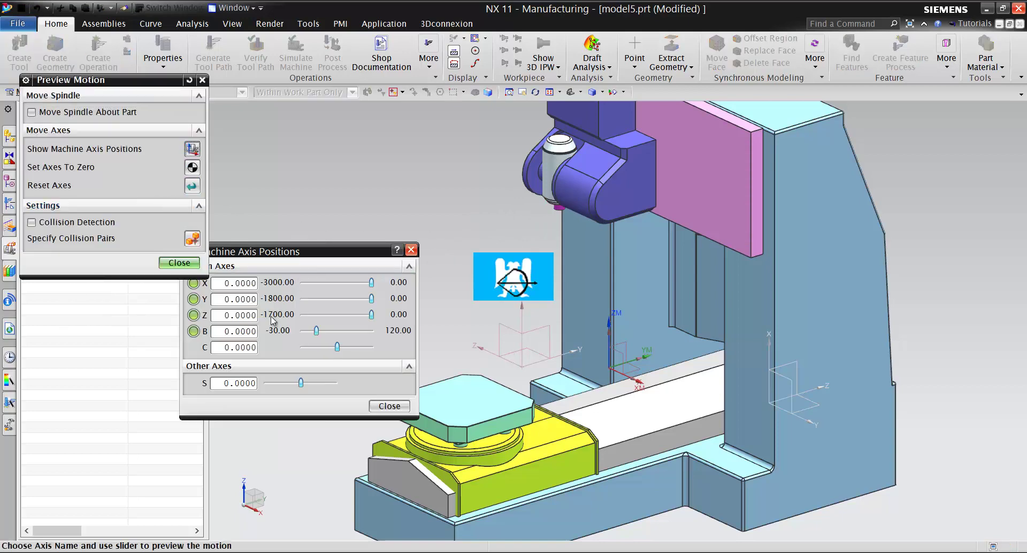
# Step: Tilt the spindle head's B axis to 73.49, rotate the table's C axis to 147.91, and end the motion preview
pyautogui.moveTo(319, 330); pyautogui.dragTo(351, 348)
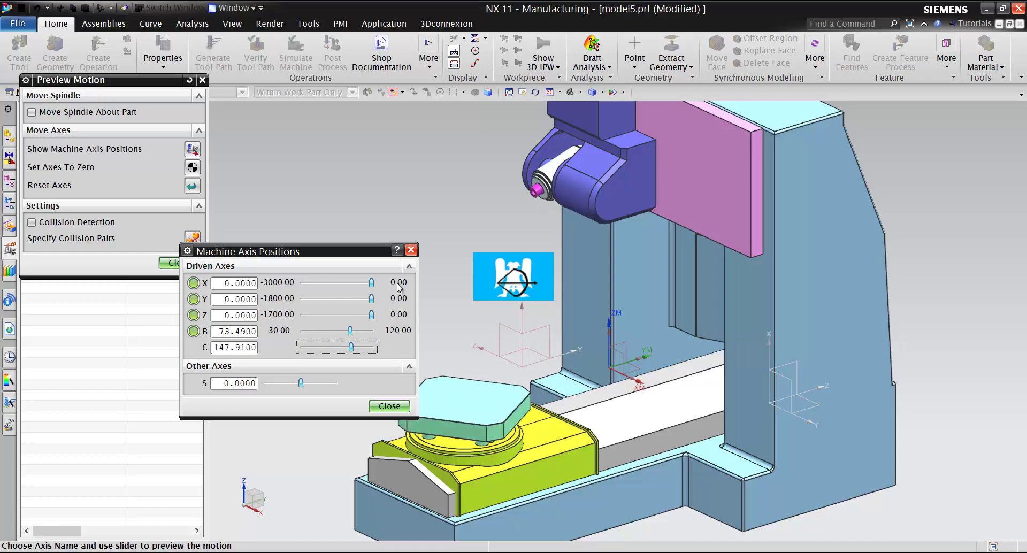
pyautogui.click(411, 250)
pyautogui.click(204, 80)
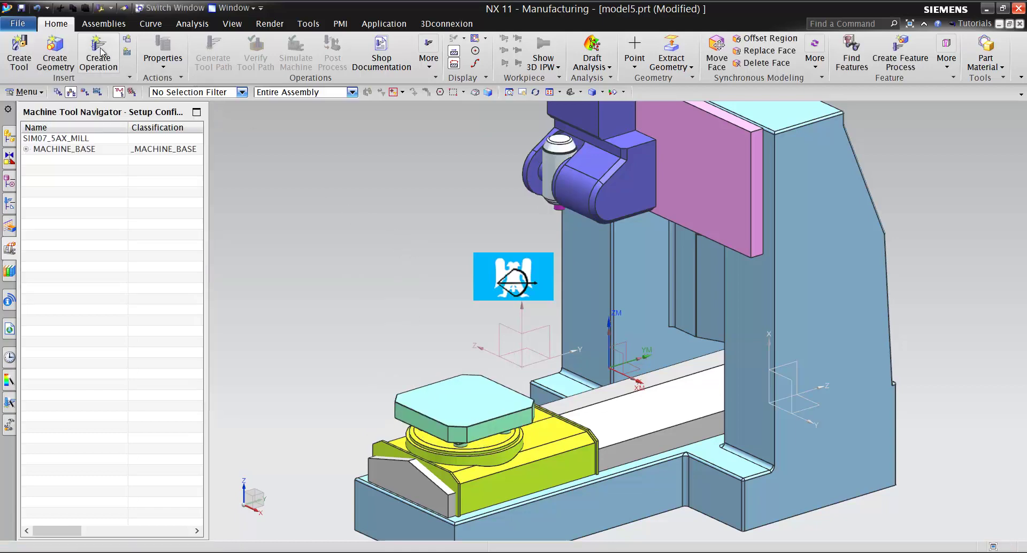
# Step: Display the model2.prt part and inspect the 4-axis mill's horizontal spindle, column and rotary table
pyautogui.click(234, 8)
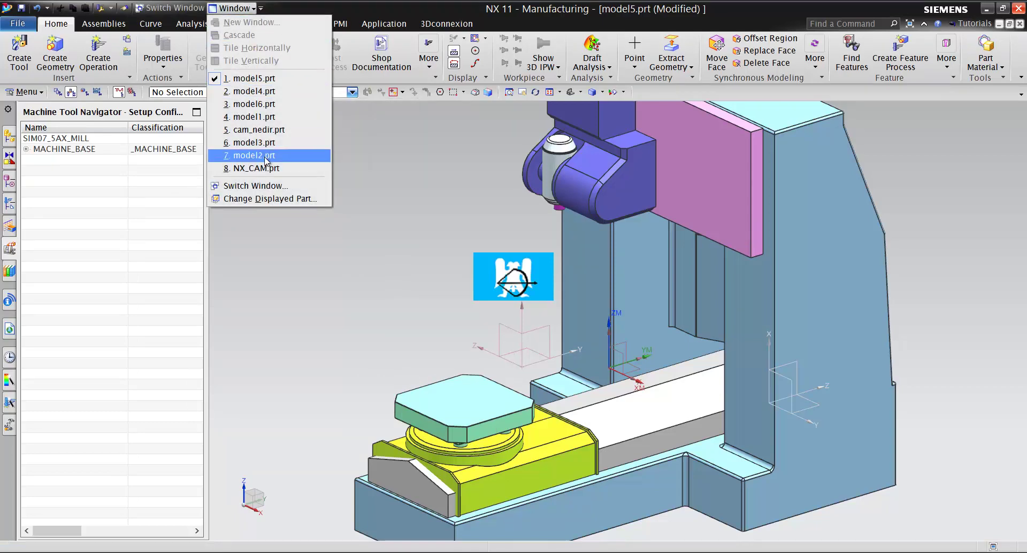
pyautogui.moveTo(265, 160)
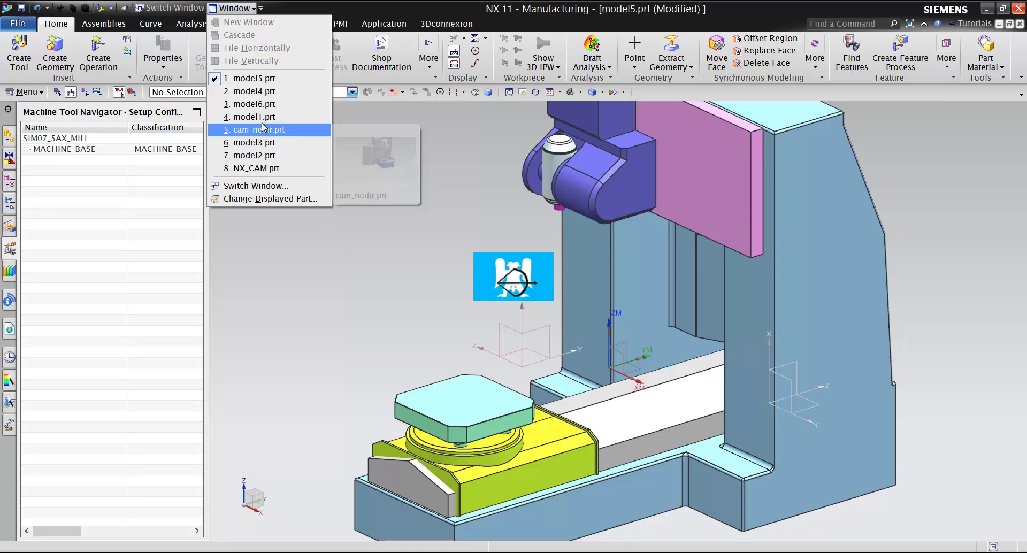
pyautogui.moveTo(262, 124)
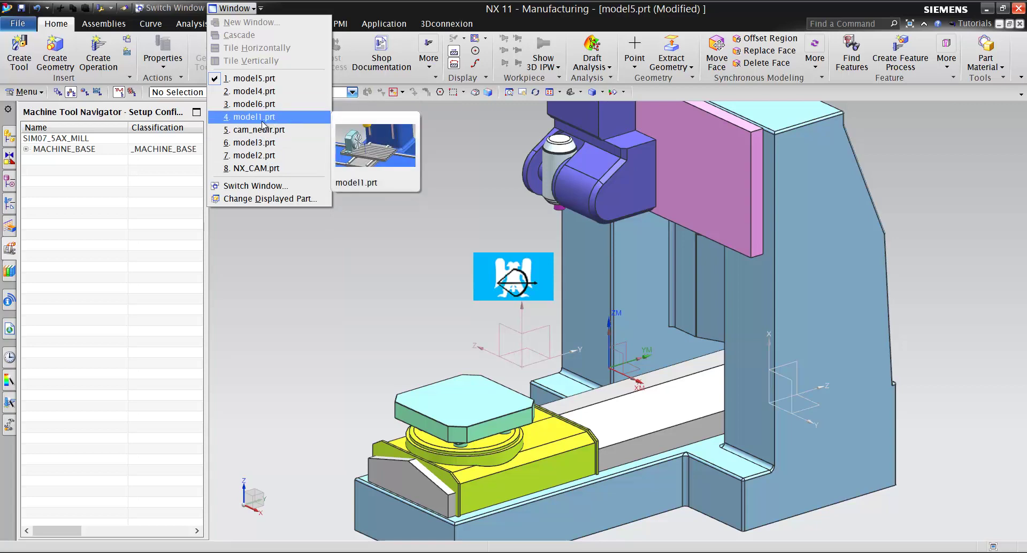
pyautogui.click(265, 156)
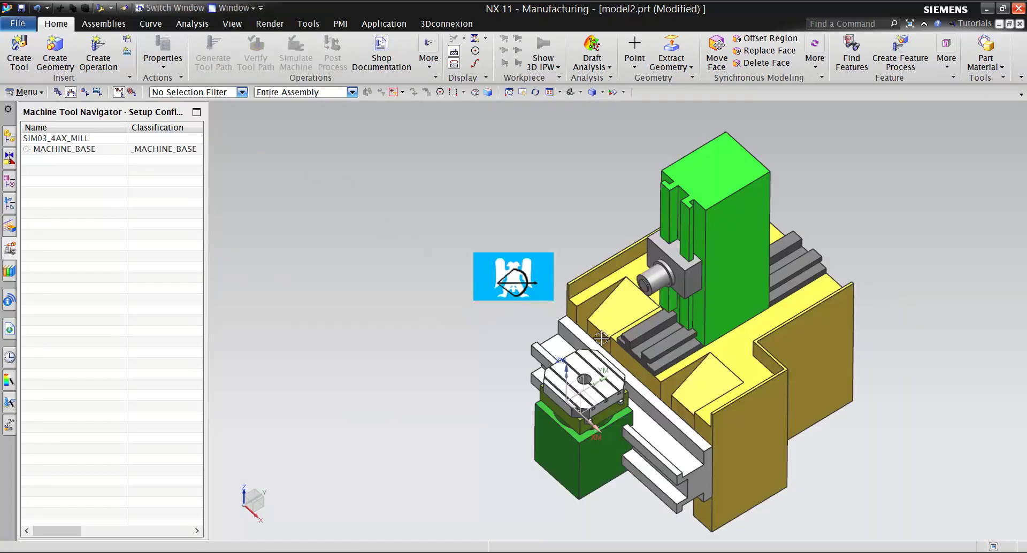
pyautogui.scroll(3, 601, 338)
pyautogui.moveTo(583, 304); pyautogui.dragTo(574, 286, button='middle')
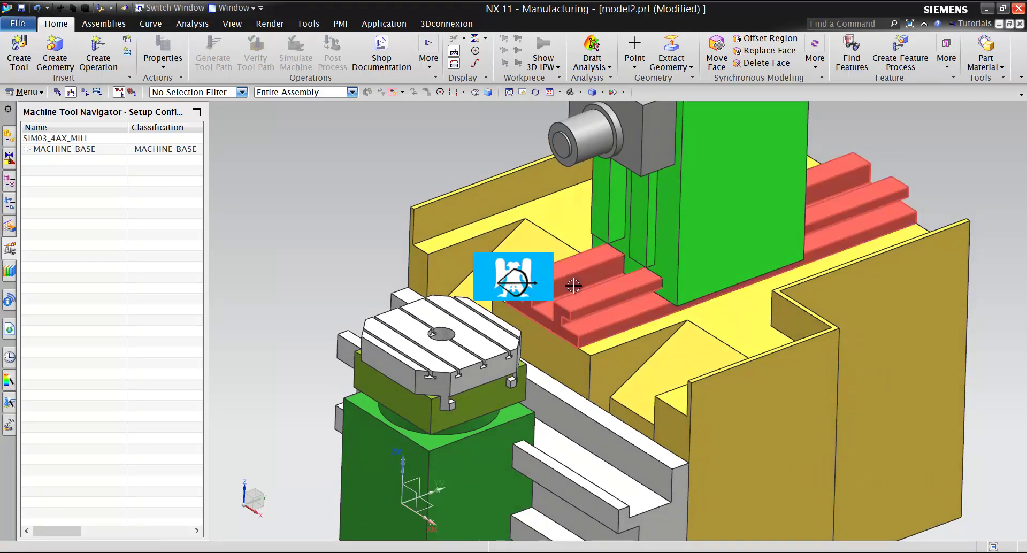
pyautogui.hotkey('ctrl', 'f')
pyautogui.scroll(8, 610, 244)
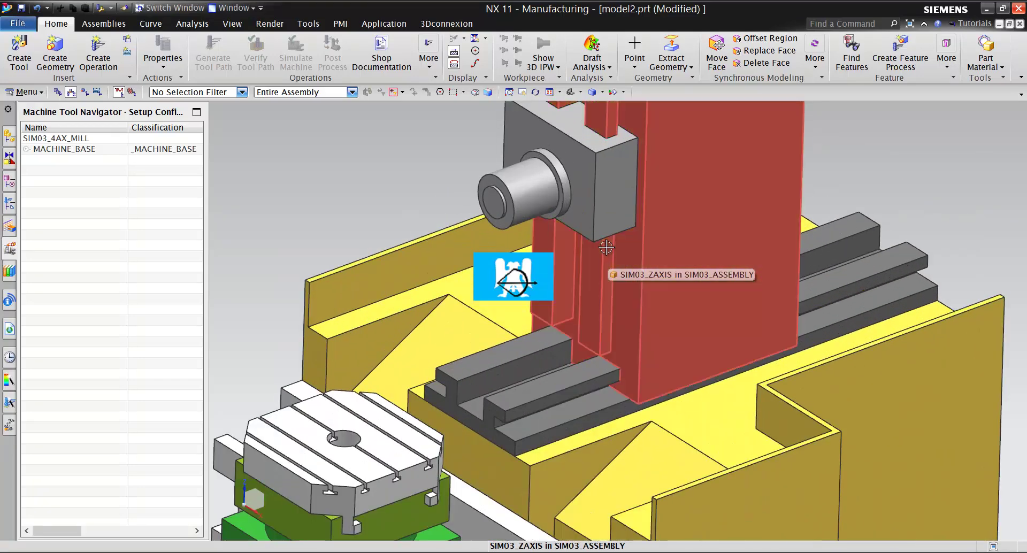
pyautogui.hotkey('ctrl', 'f')
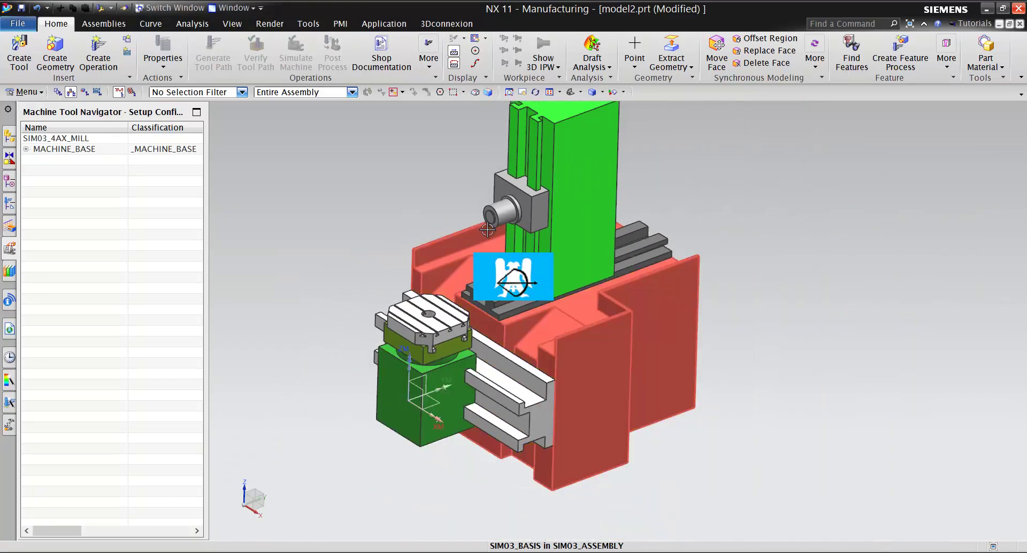
# Step: Start Preview Motion with machine axis positions shown and move the 4-axis mill to X 96.9, Y 702.33, Z 458.14 and B -186.98
pyautogui.rightClick(62, 209)
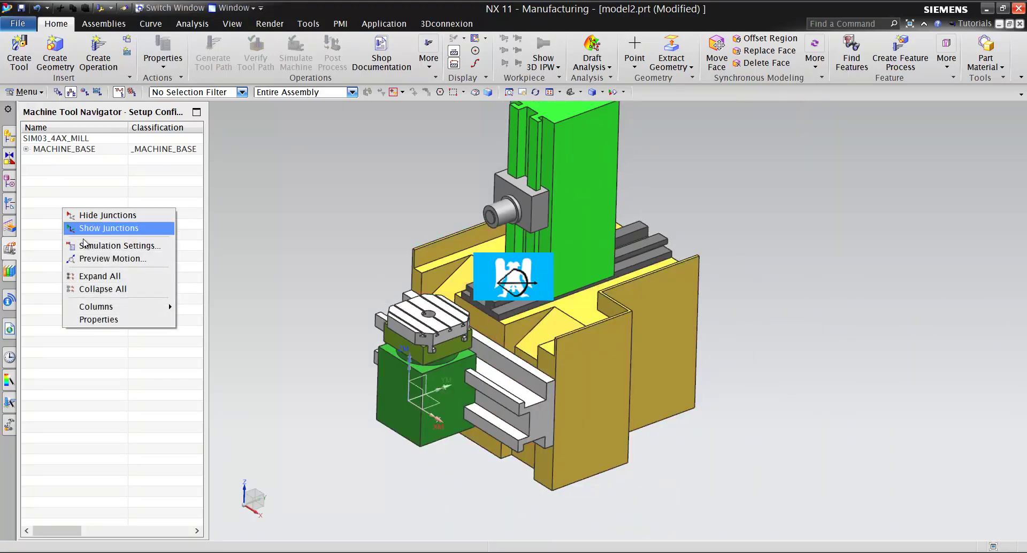
pyautogui.click(108, 259)
pyautogui.click(192, 149)
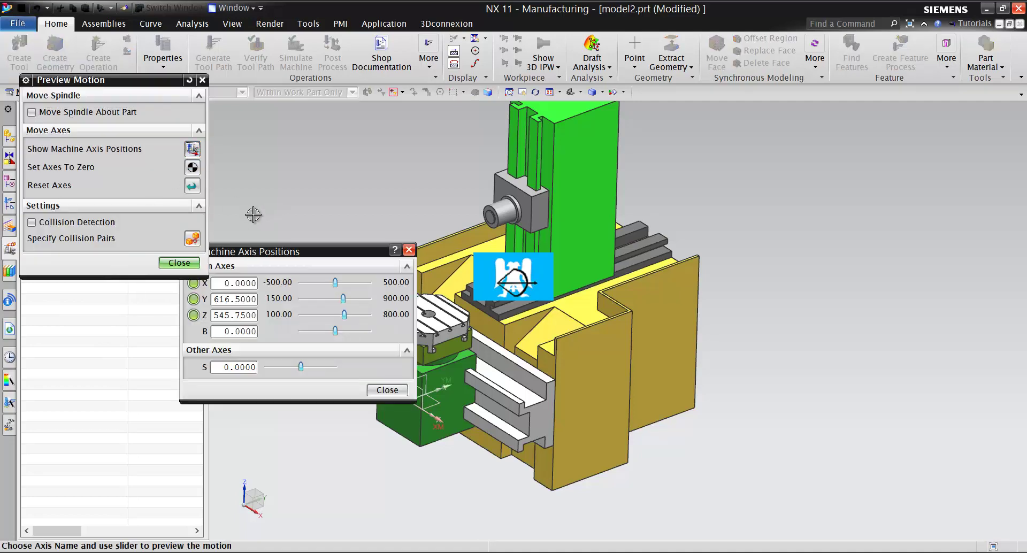
pyautogui.moveTo(337, 331); pyautogui.dragTo(317, 338)
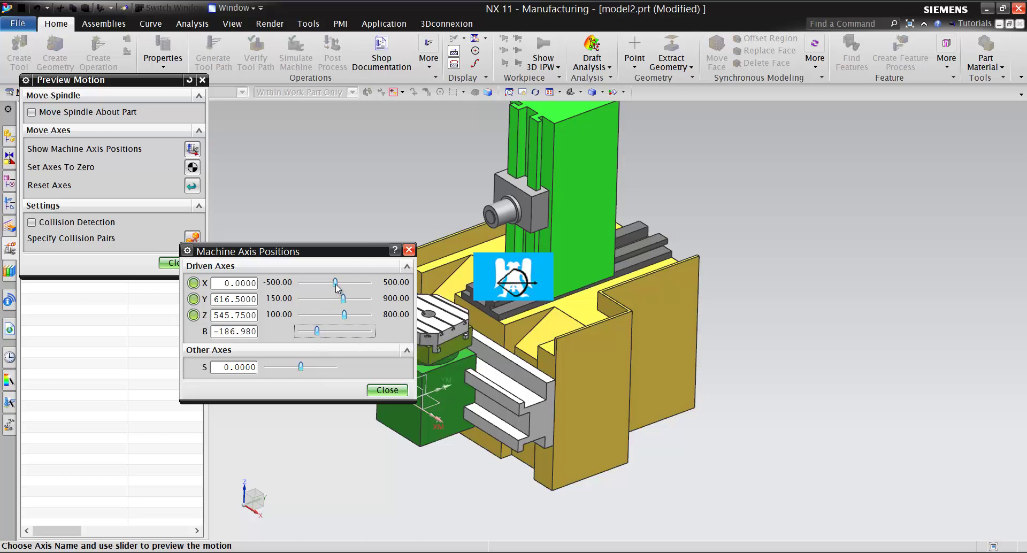
pyautogui.moveTo(336, 284); pyautogui.dragTo(335, 319)
# Step: Examine the rotary table's slotted top face and its mounting on the green base
pyautogui.scroll(-3, 765, 460)
pyautogui.scroll(3, 580, 292)
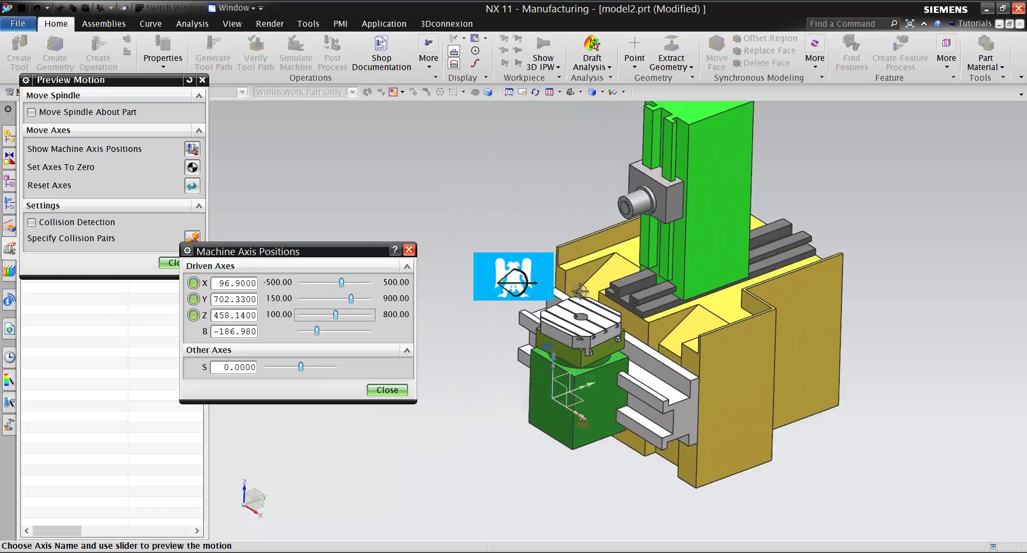
pyautogui.scroll(3, 577, 282)
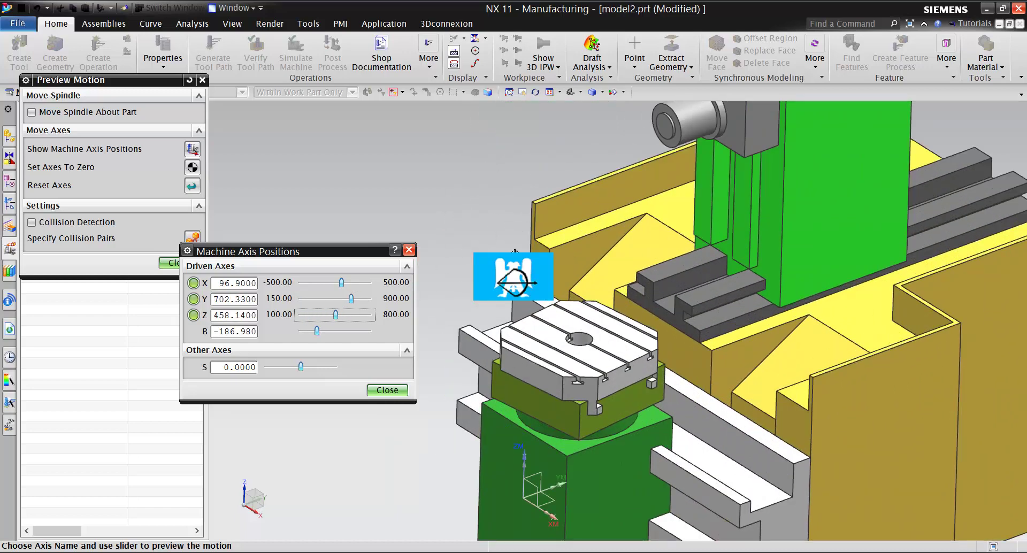
pyautogui.scroll(-1, 617, 301)
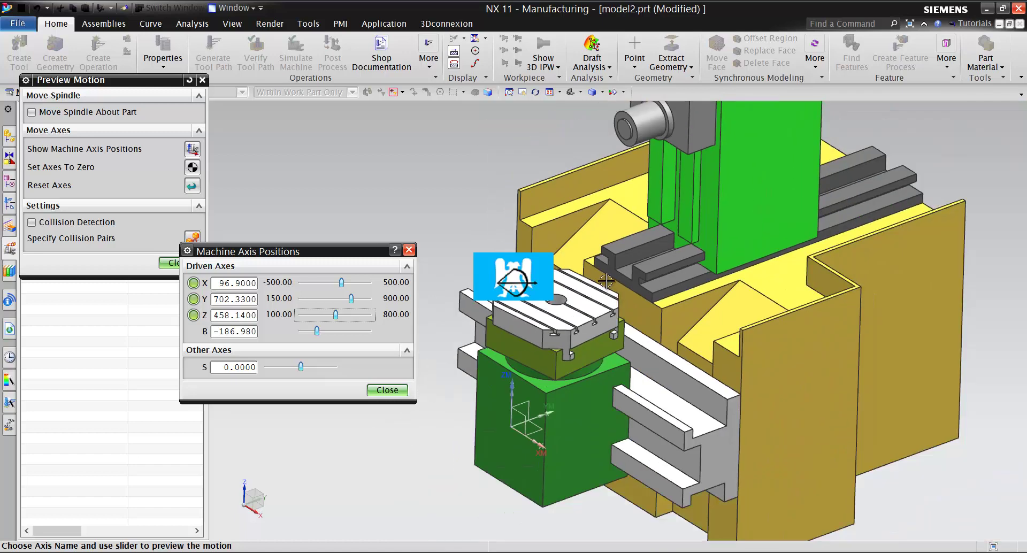
pyautogui.moveTo(606, 281); pyautogui.dragTo(580, 242, button='middle')
pyautogui.scroll(3, 580, 242)
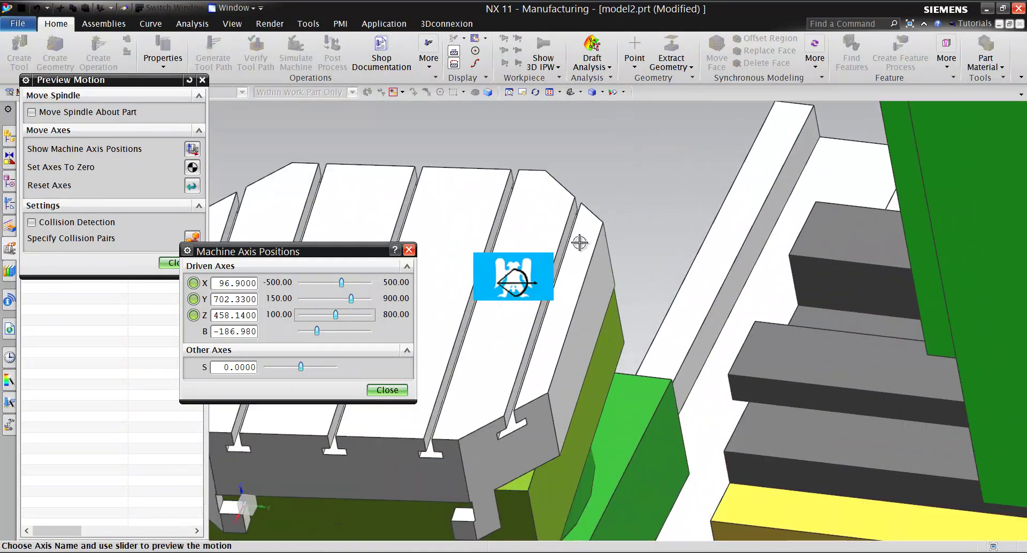
pyautogui.scroll(-4, 567, 262)
pyautogui.scroll(2, 572, 208)
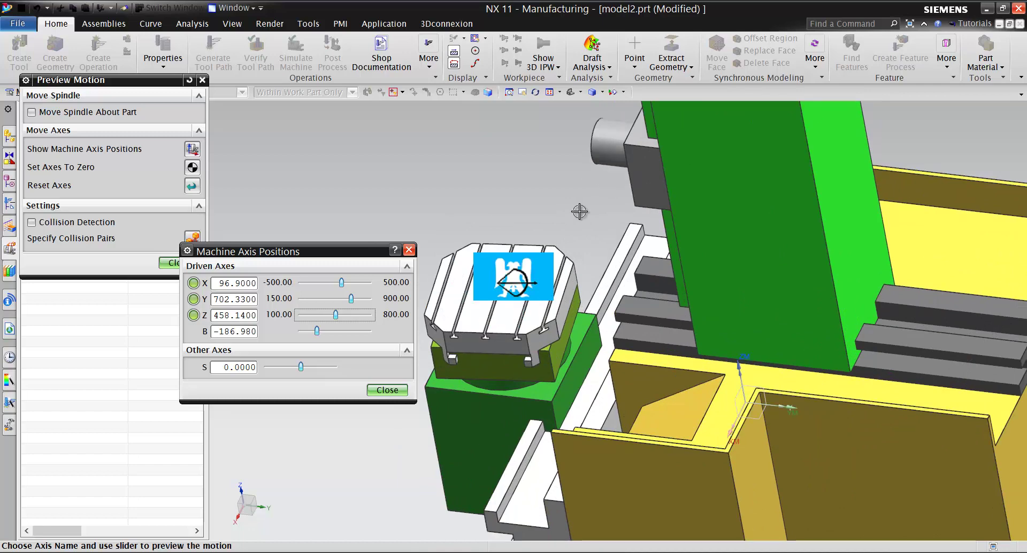
# Step: Examine the horizontal spindle nose and its housing on the column, up close and relative to the table
pyautogui.moveTo(595, 211); pyautogui.dragTo(658, 217, button='middle')
pyautogui.scroll(4, 658, 178)
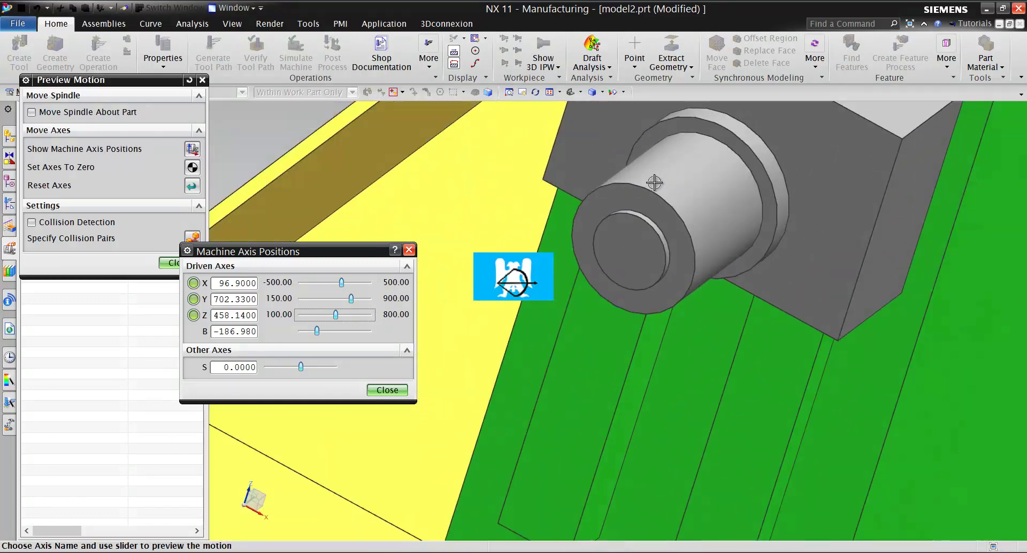
pyautogui.scroll(-4, 660, 200)
pyautogui.scroll(2, 661, 201)
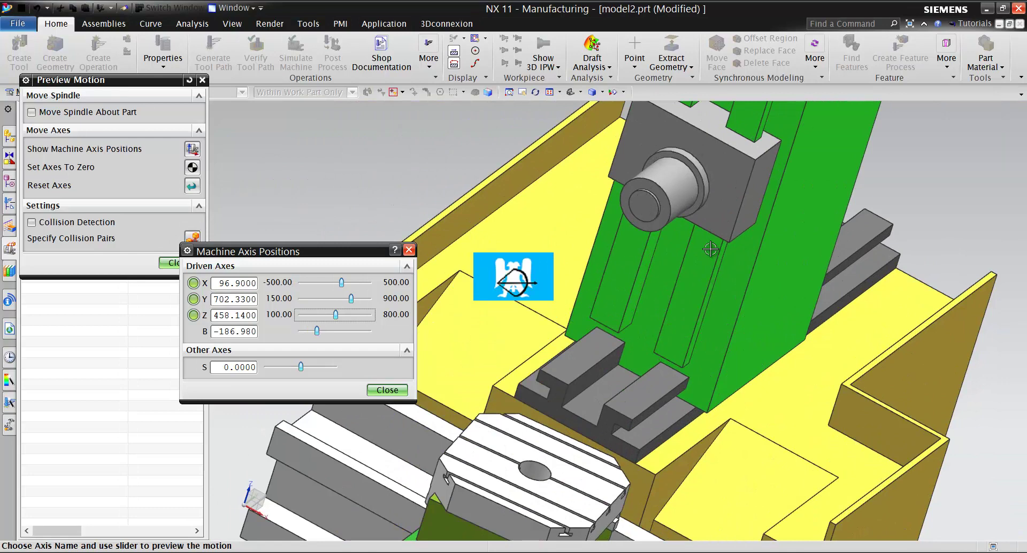
pyautogui.scroll(2, 653, 186)
pyautogui.scroll(2, 659, 171)
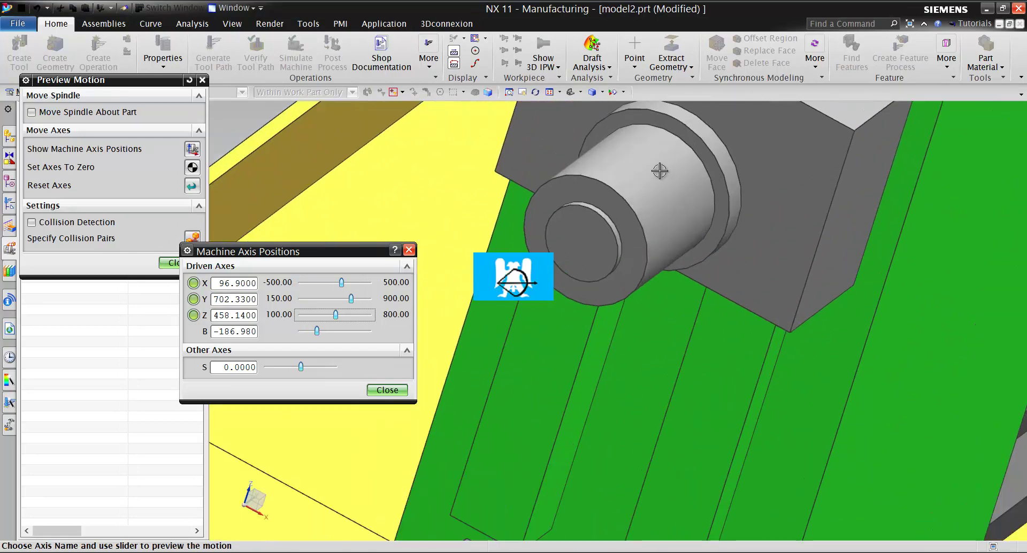
pyautogui.scroll(-4, 707, 166)
pyautogui.scroll(-2, 706, 185)
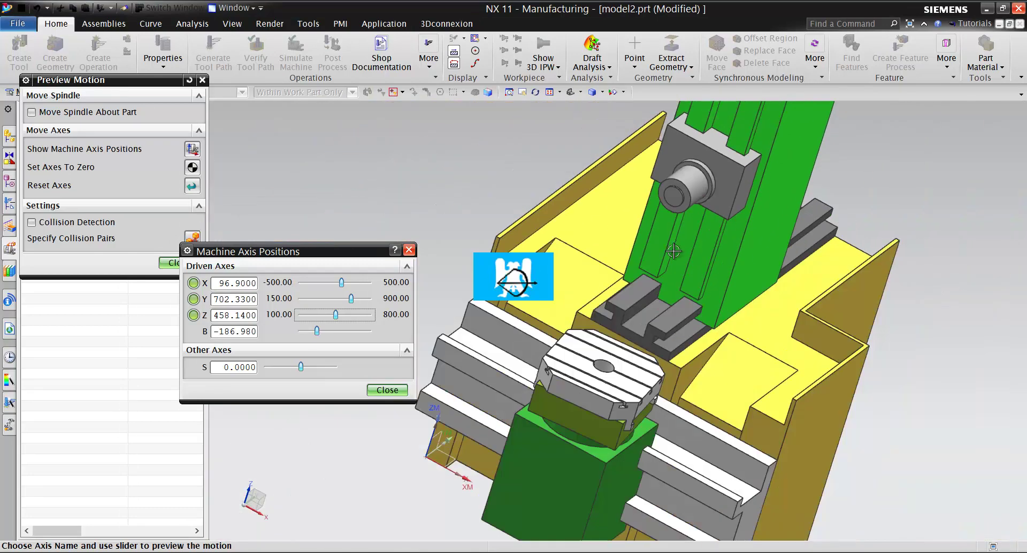
# Step: Examine from the side how the rotary table is arranged relative to the horizontal spindle, column and slideways
pyautogui.moveTo(646, 229); pyautogui.dragTo(737, 259, button='middle')
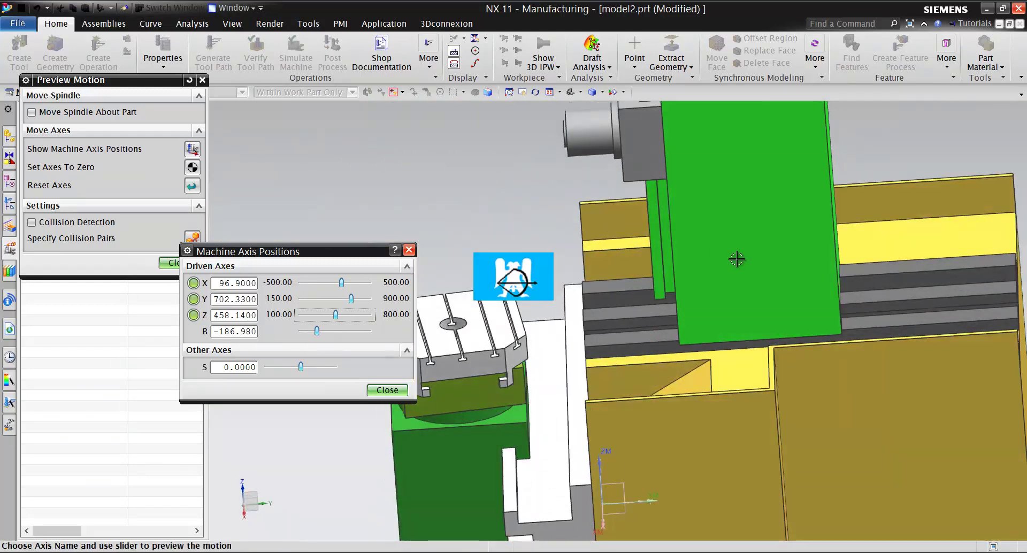
pyautogui.scroll(-2, 653, 278)
pyautogui.scroll(2, 630, 287)
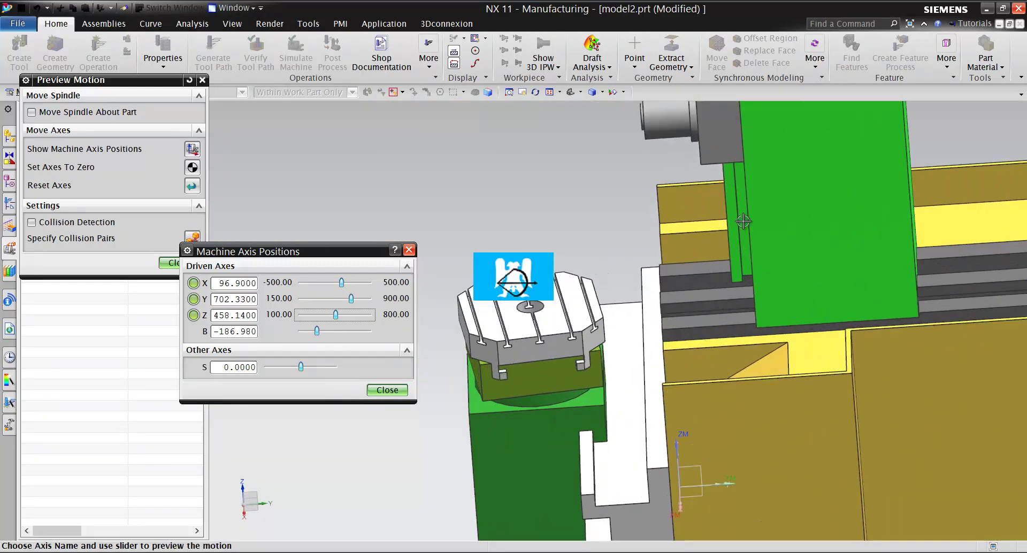
pyautogui.scroll(-3, 710, 282)
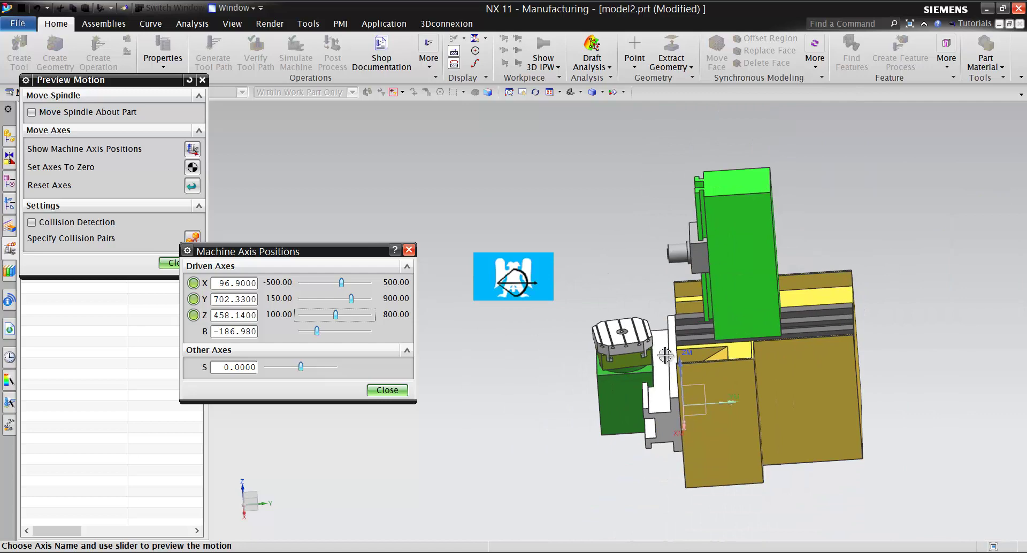
pyautogui.scroll(4, 608, 298)
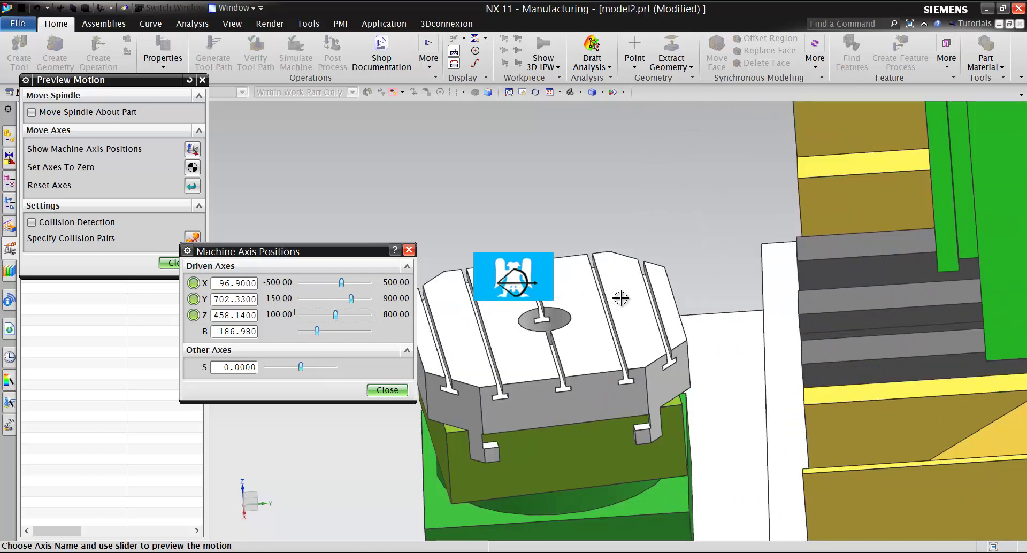
pyautogui.scroll(-2, 621, 298)
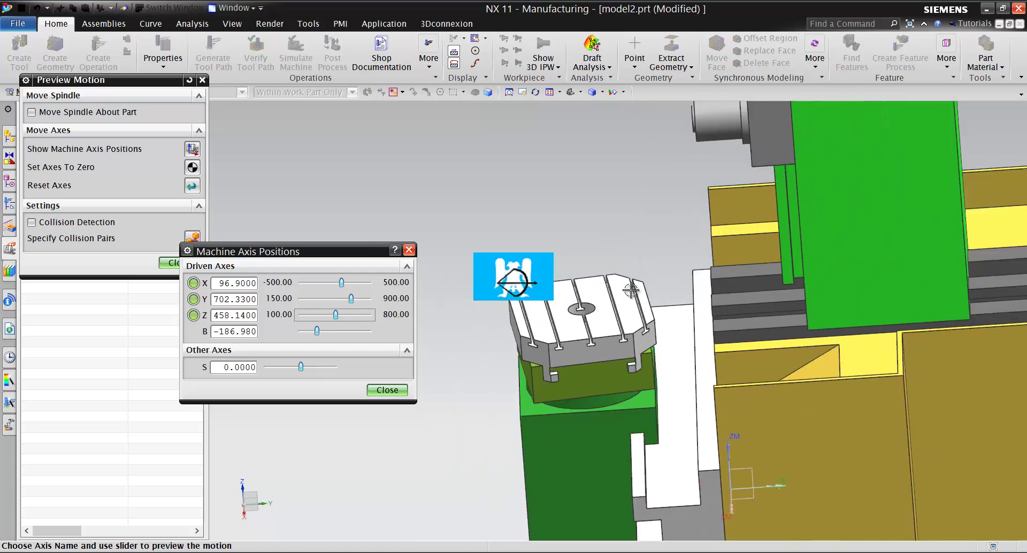
pyautogui.scroll(3, 631, 290)
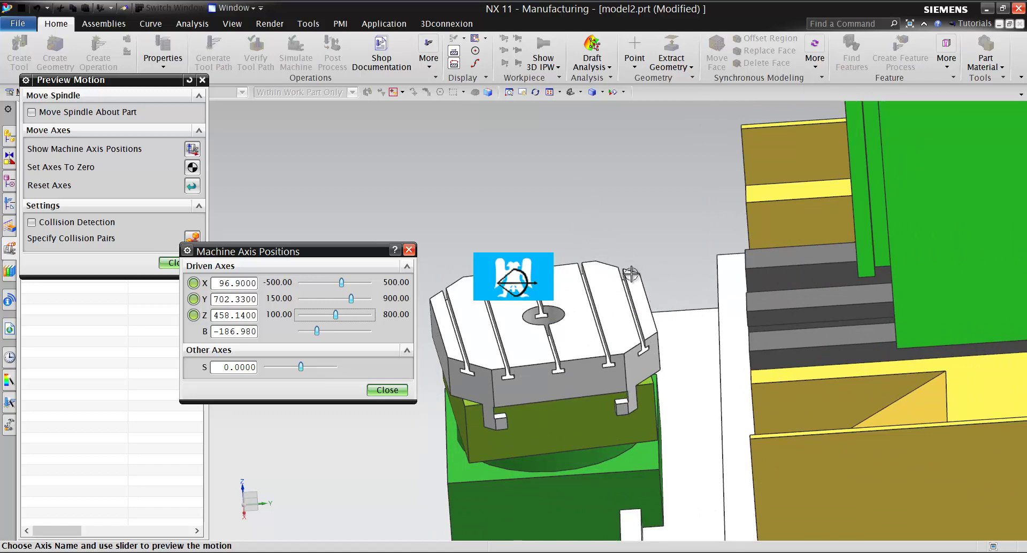
pyautogui.scroll(-2, 636, 273)
pyautogui.moveTo(624, 259); pyautogui.dragTo(670, 257, button='middle')
pyautogui.scroll(3, 670, 257)
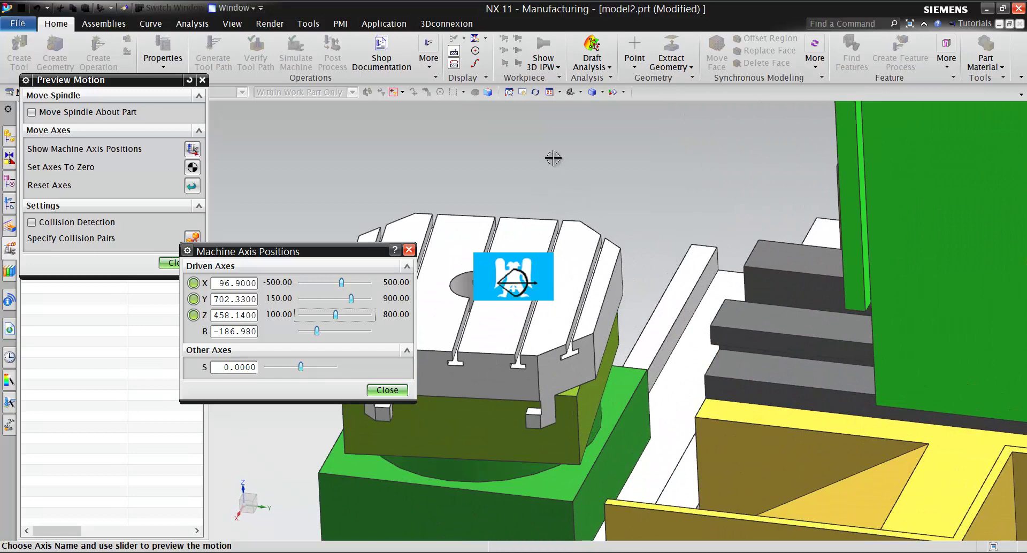
pyautogui.scroll(-3, 561, 282)
pyautogui.scroll(1, 602, 219)
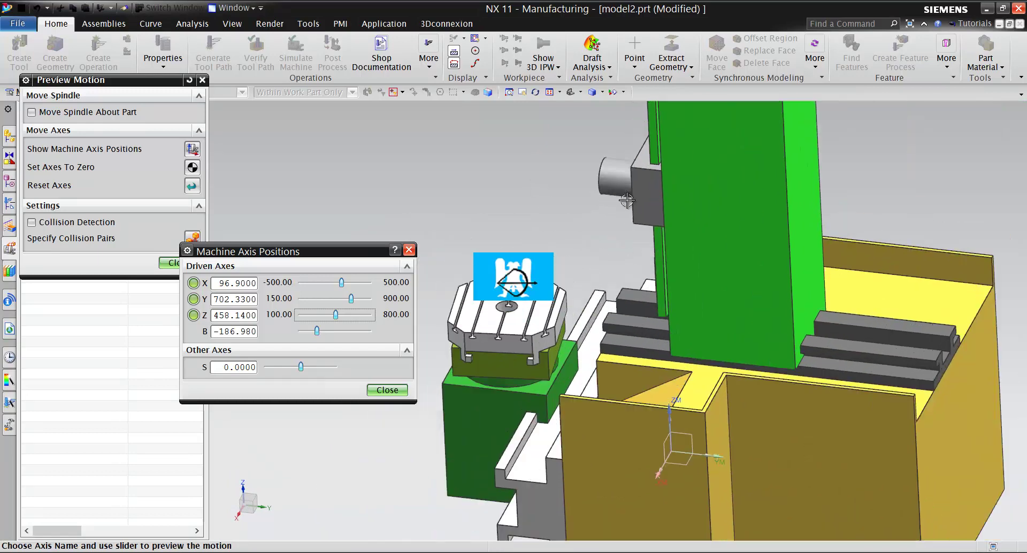
pyautogui.scroll(2, 609, 182)
# Step: Close the machine axis positions and end the motion preview of the 4-axis mill
pyautogui.click(381, 394)
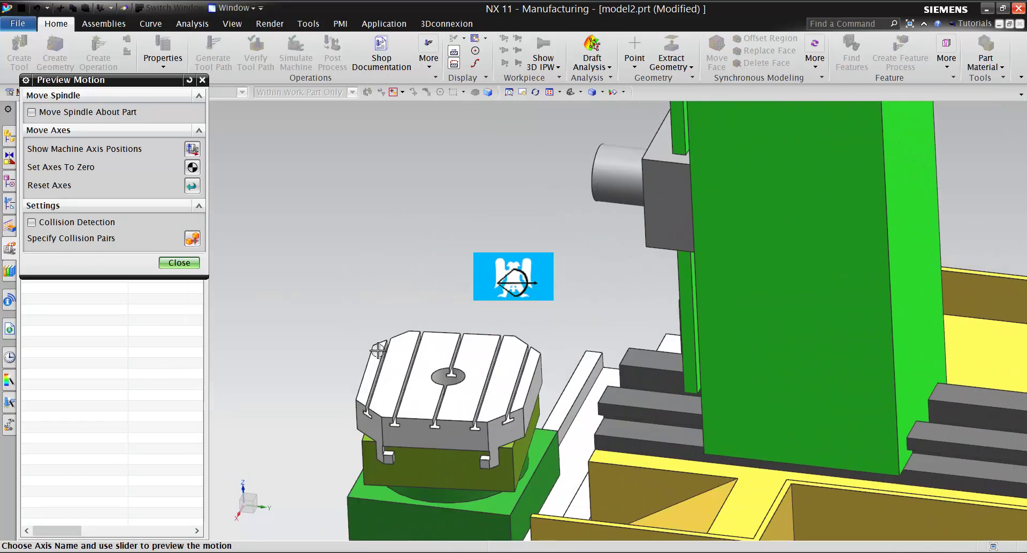
pyautogui.scroll(-4, 461, 275)
pyautogui.click(179, 262)
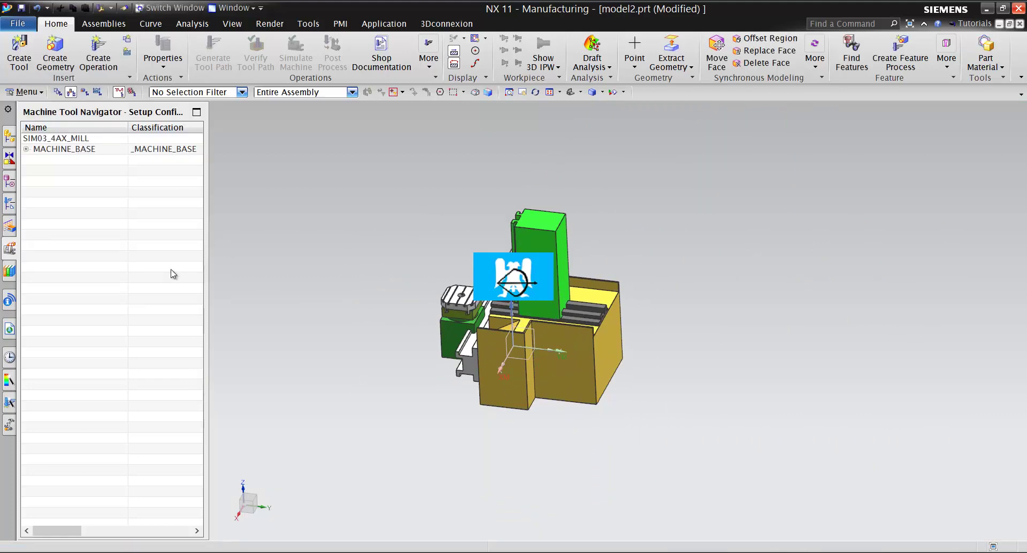
# Step: Inspect the SIM03_4AX_MILL machine's spindle and rotary table from the front, and view the whole machine
pyautogui.scroll(2, 396, 286)
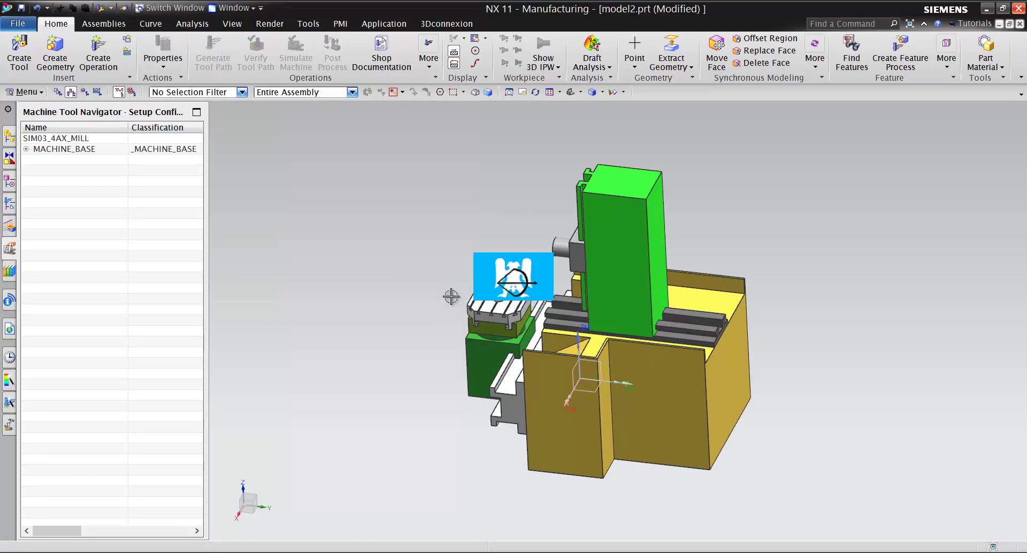
pyautogui.moveTo(468, 300); pyautogui.dragTo(521, 203, button='middle')
pyautogui.scroll(5, 520, 195)
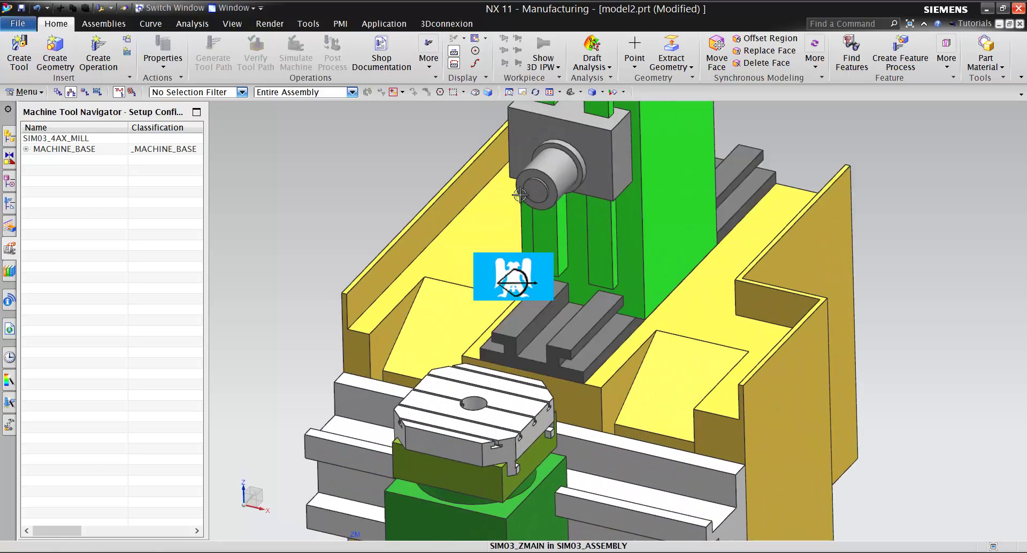
pyautogui.scroll(-5, 655, 229)
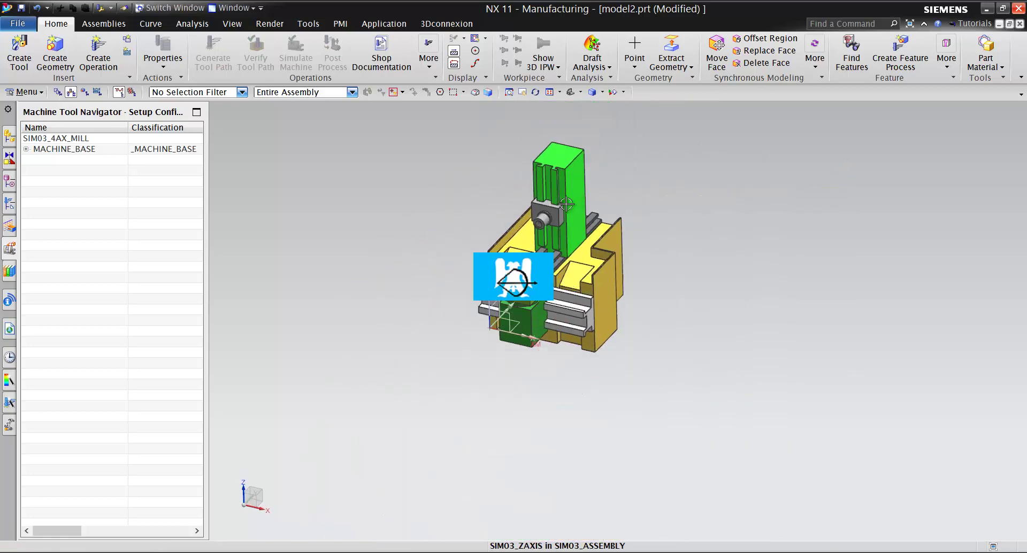